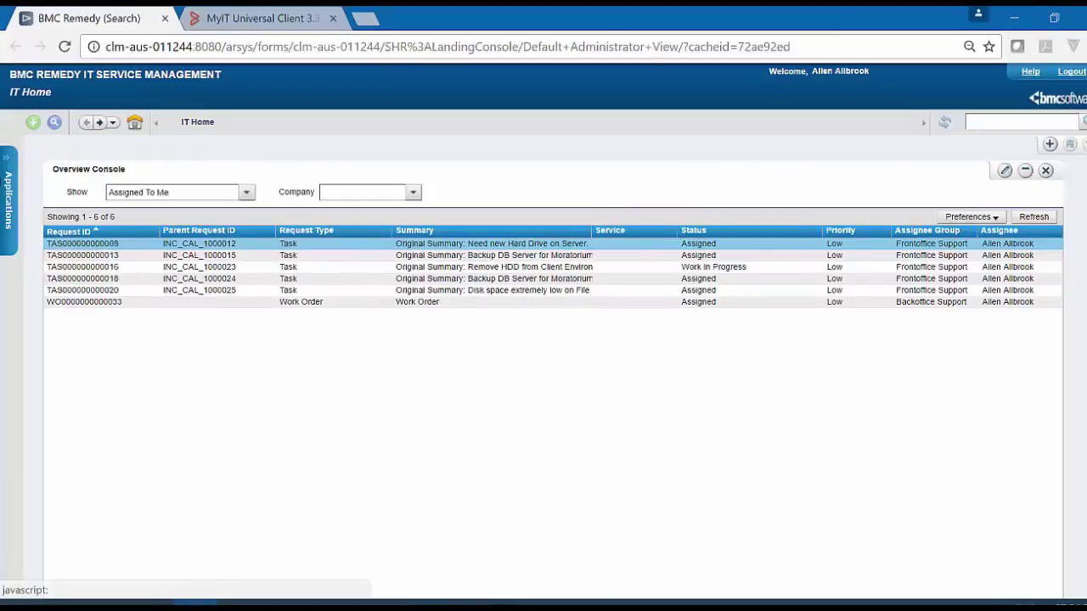
From the Application Administration Console, open a blank form via Service Request Management > Application Configuration > Define Application Object Template.
left_click(7, 182)
mouse_move(103, 241)
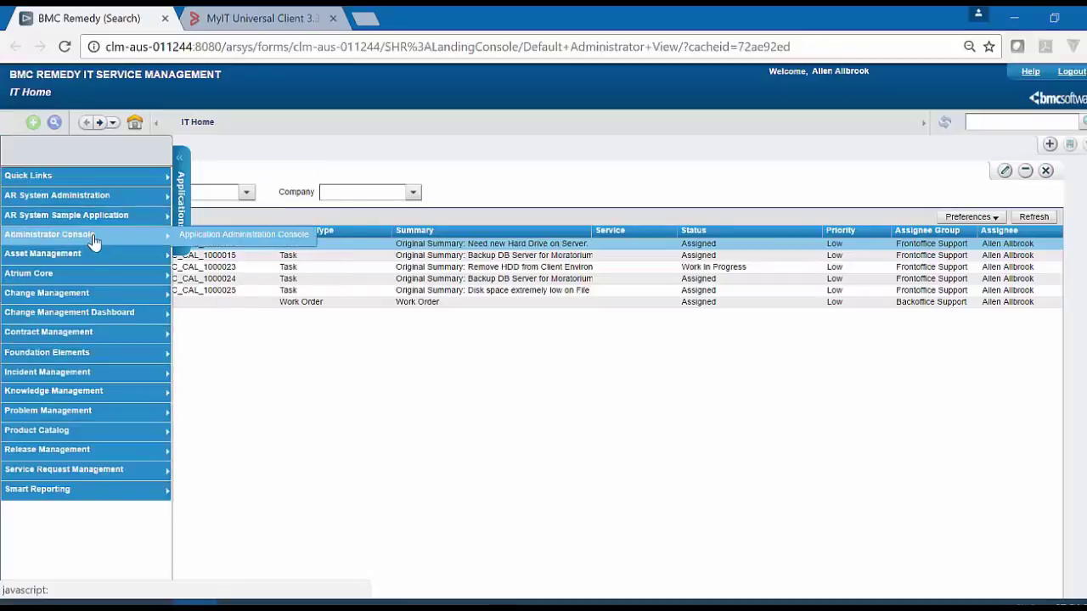
left_click(238, 244)
left_click(28, 301)
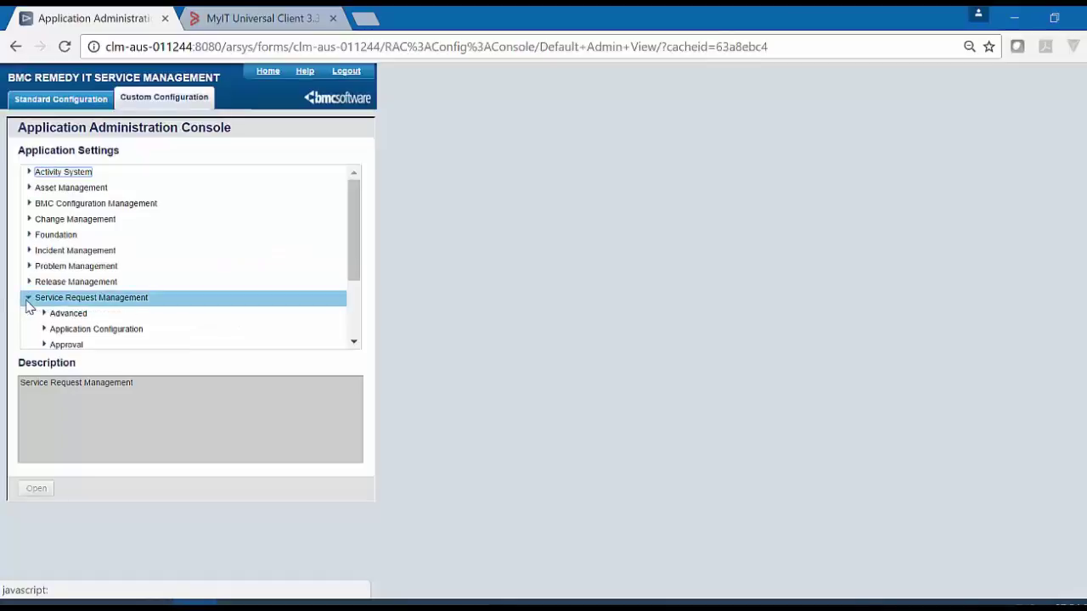
left_click(43, 330)
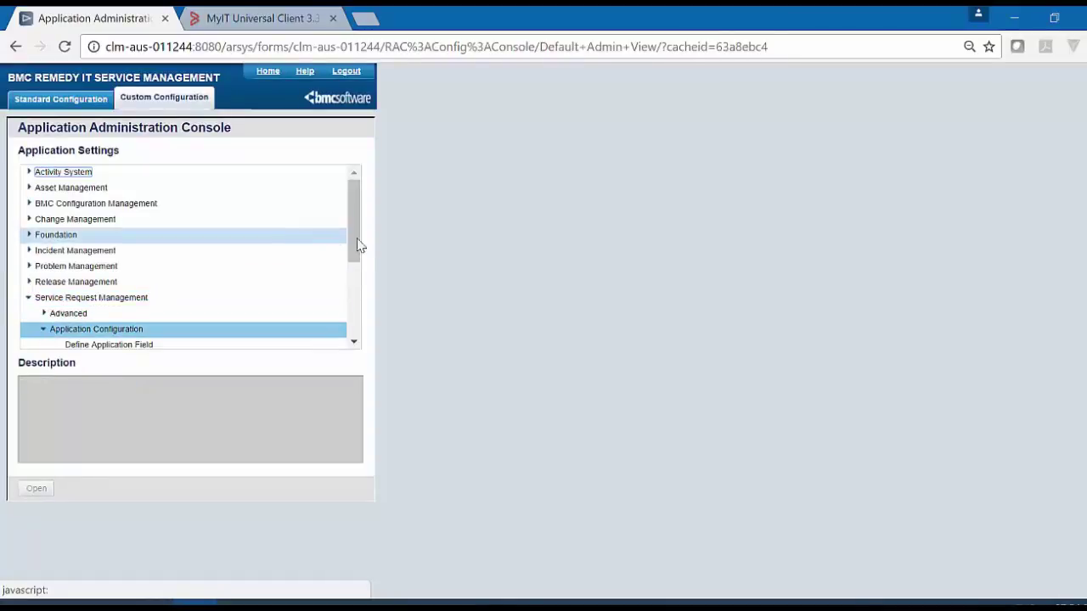
left_click_drag(359, 250, 326, 288)
left_click(130, 276)
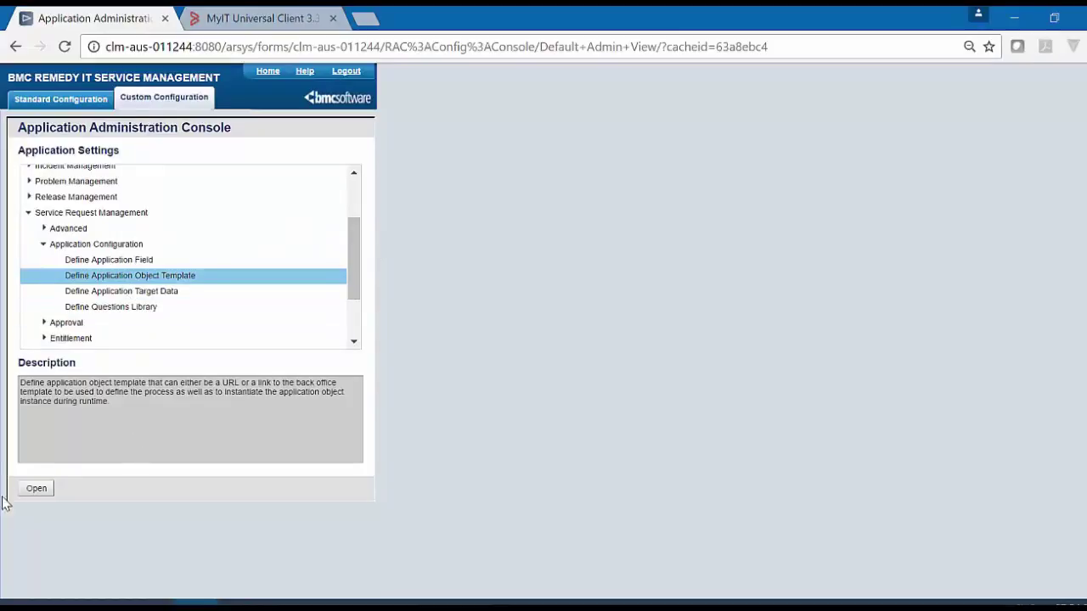
left_click(32, 493)
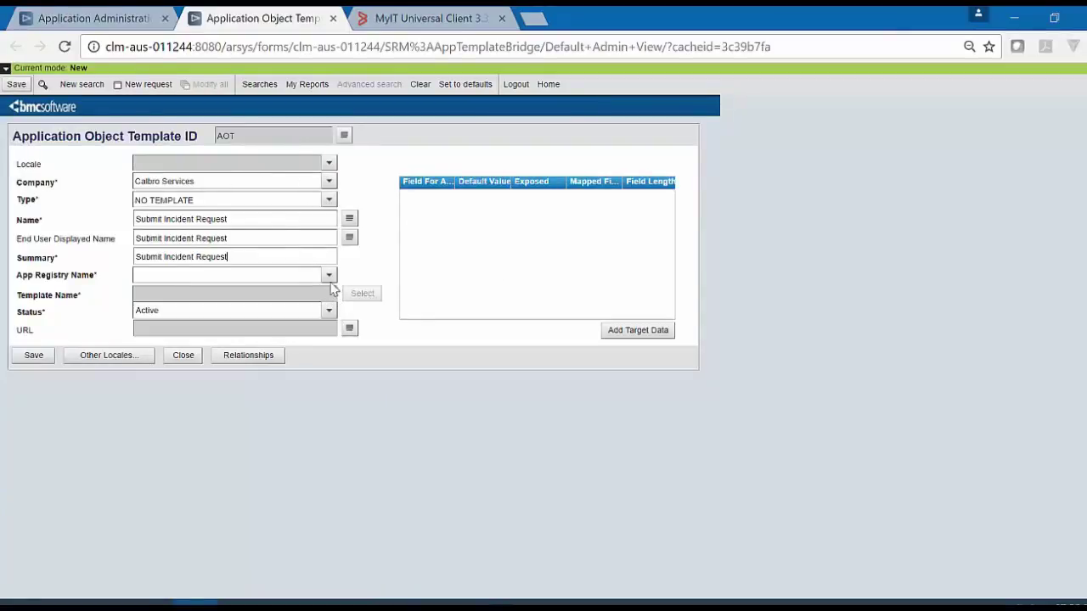
Set the template's App Registry to BMC Remedy Incident Management and add Detailed Description as target data.
left_click(330, 277)
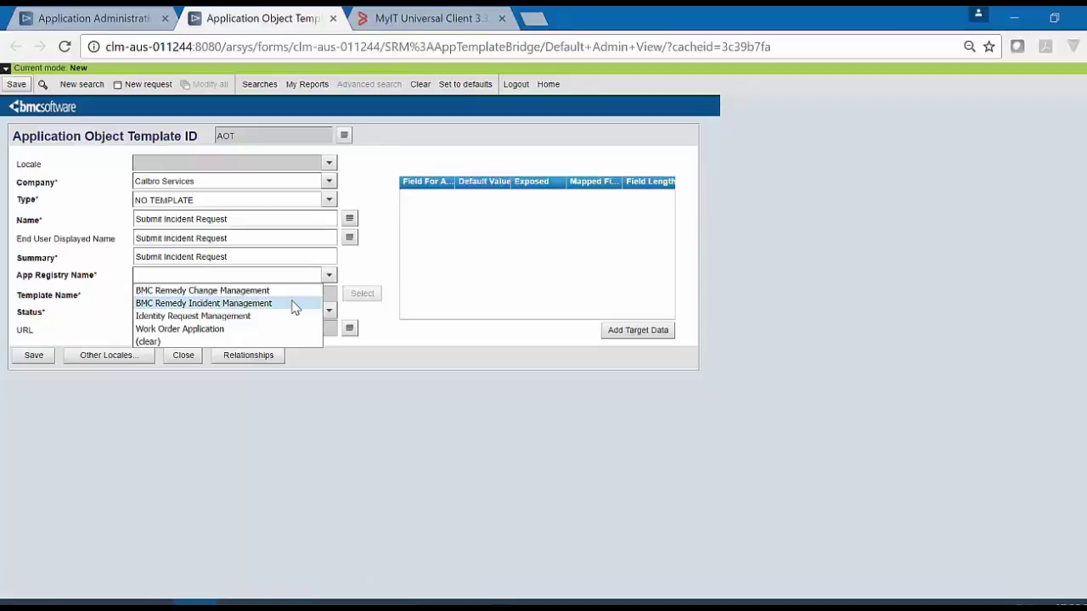
left_click(292, 305)
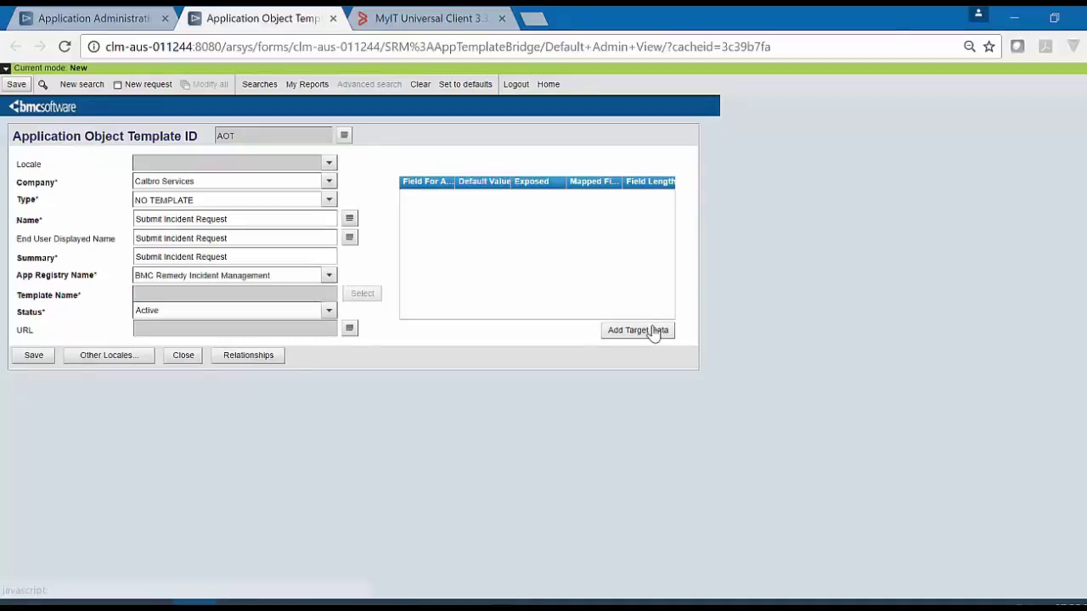
left_click(646, 331)
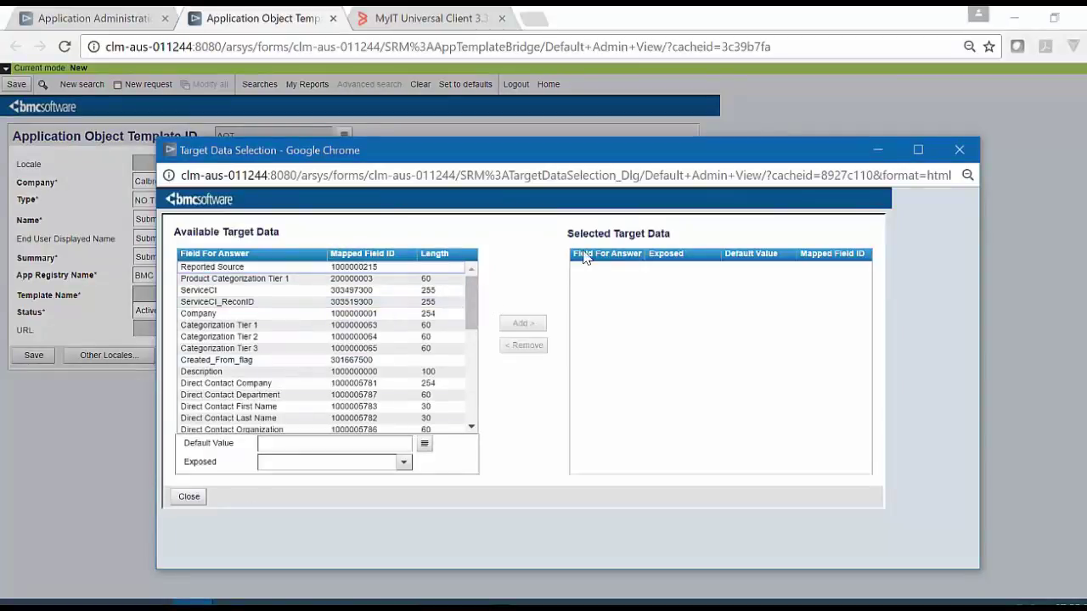
left_click(289, 371)
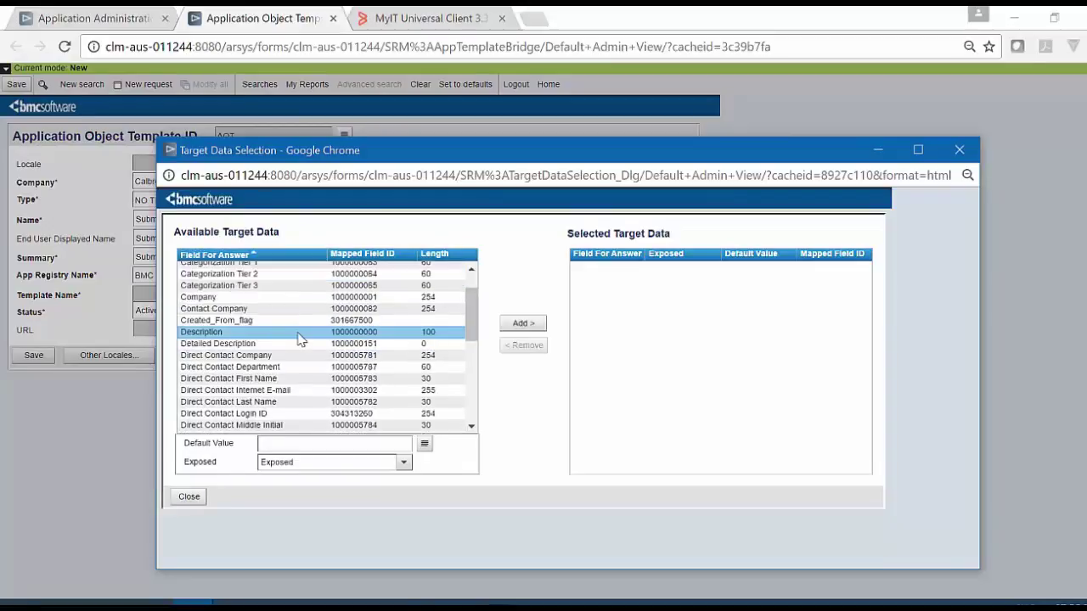
left_click_drag(228, 341, 282, 338)
left_click(286, 343)
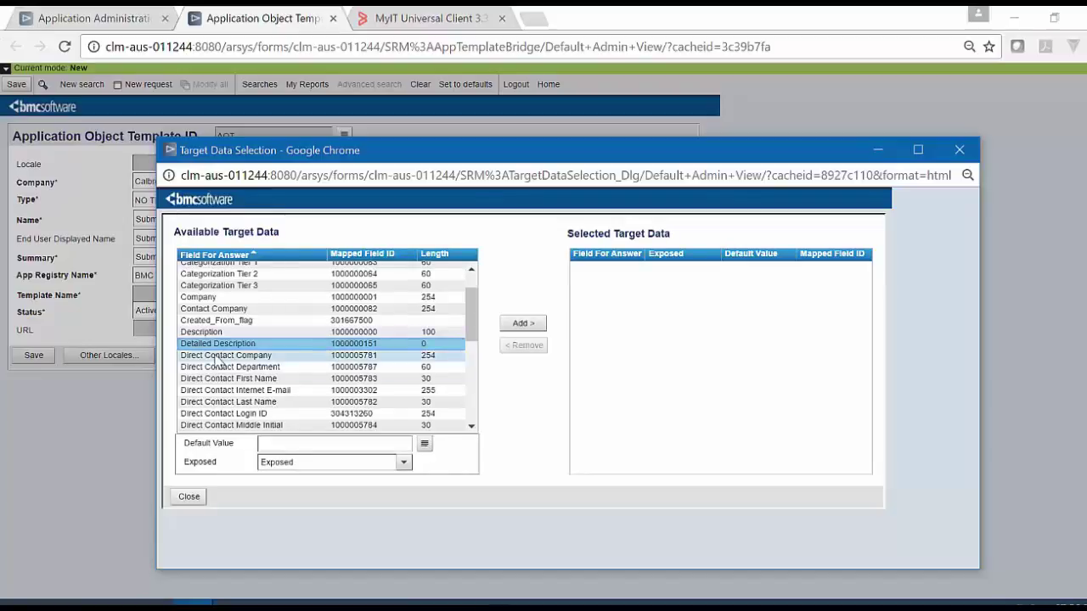
left_click(522, 324)
left_click(188, 496)
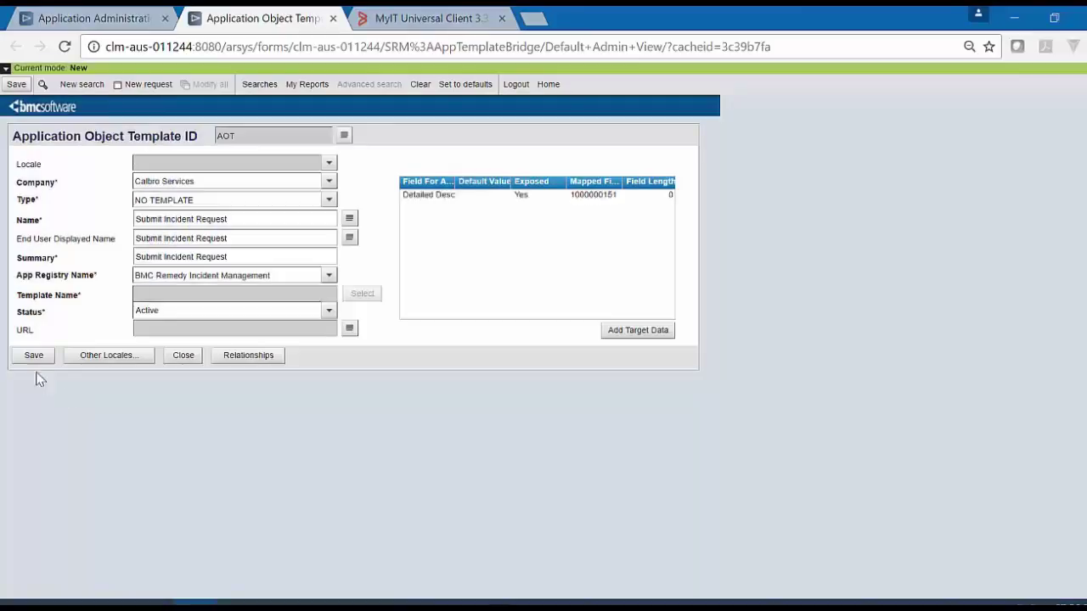
Save the object template, then create a new process from the Service Catalog Manager Console's Process focus.
left_click(31, 357)
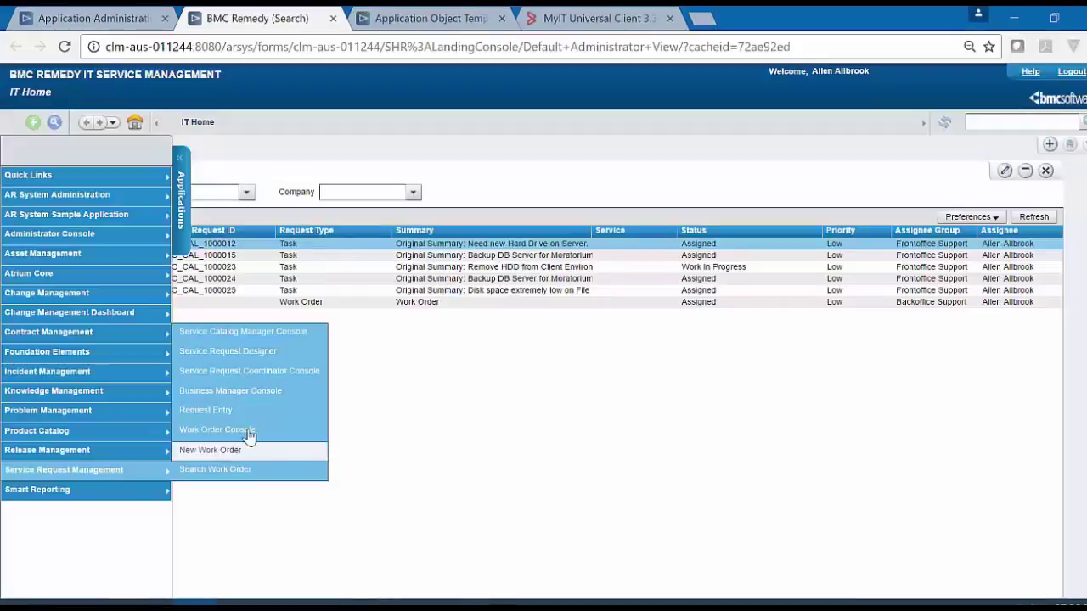
left_click(271, 338)
left_click(133, 326)
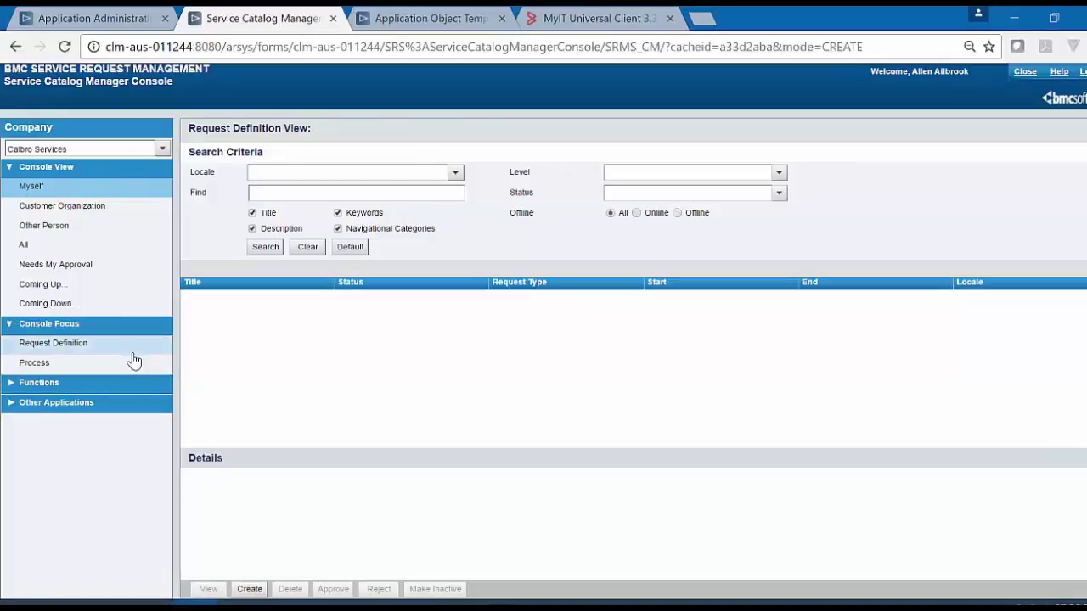
left_click(133, 362)
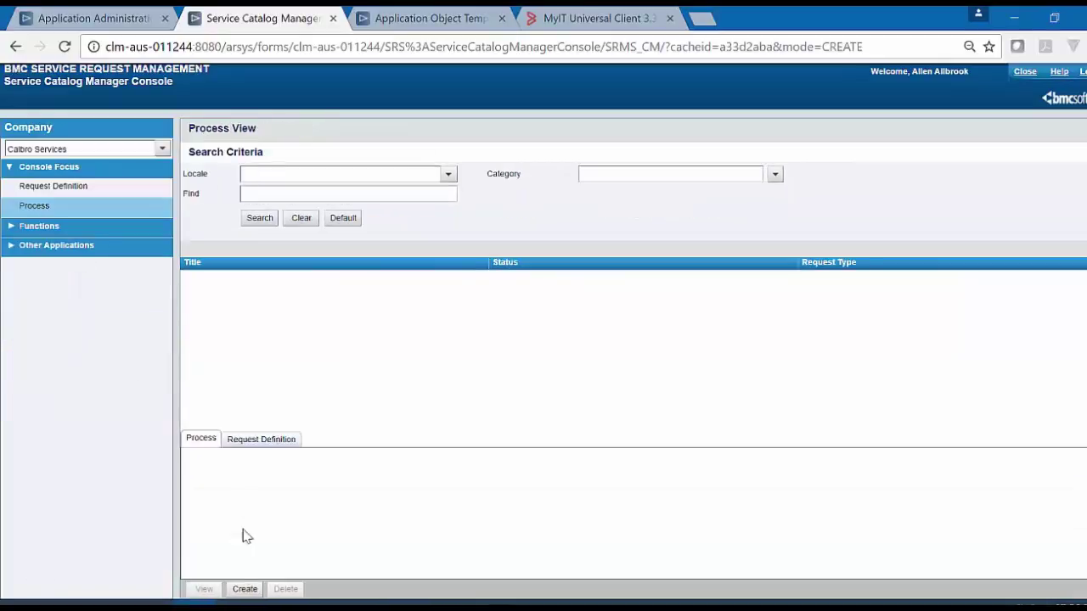
left_click(245, 591)
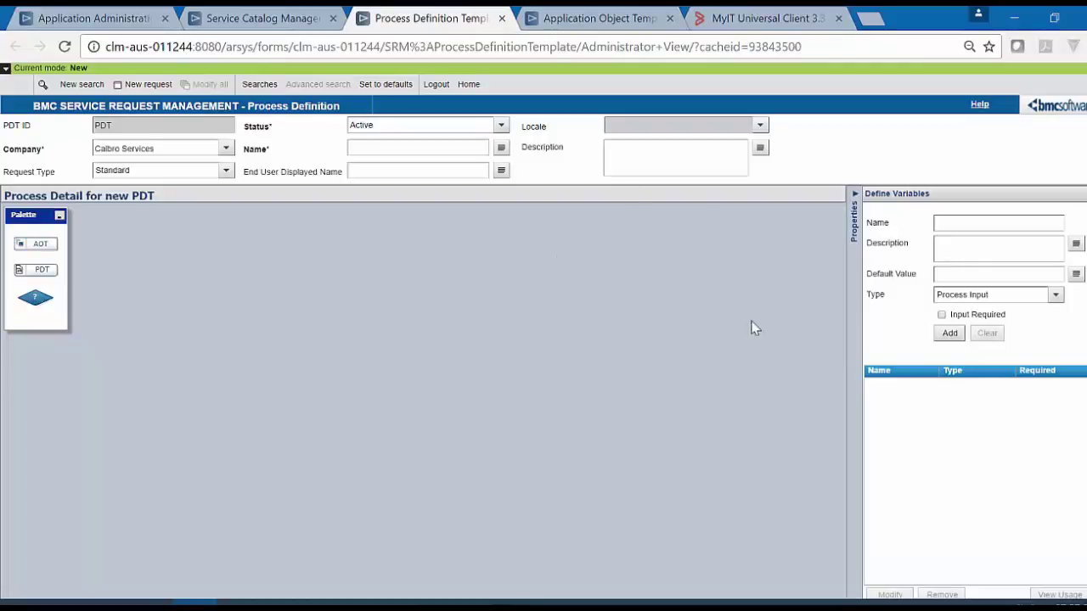
Enter 'Submit Incident Request' as the process name and fill in its description.
left_click(419, 148)
type("Submit Incident Request")
left_click(730, 145)
type("Submit Incident Request")
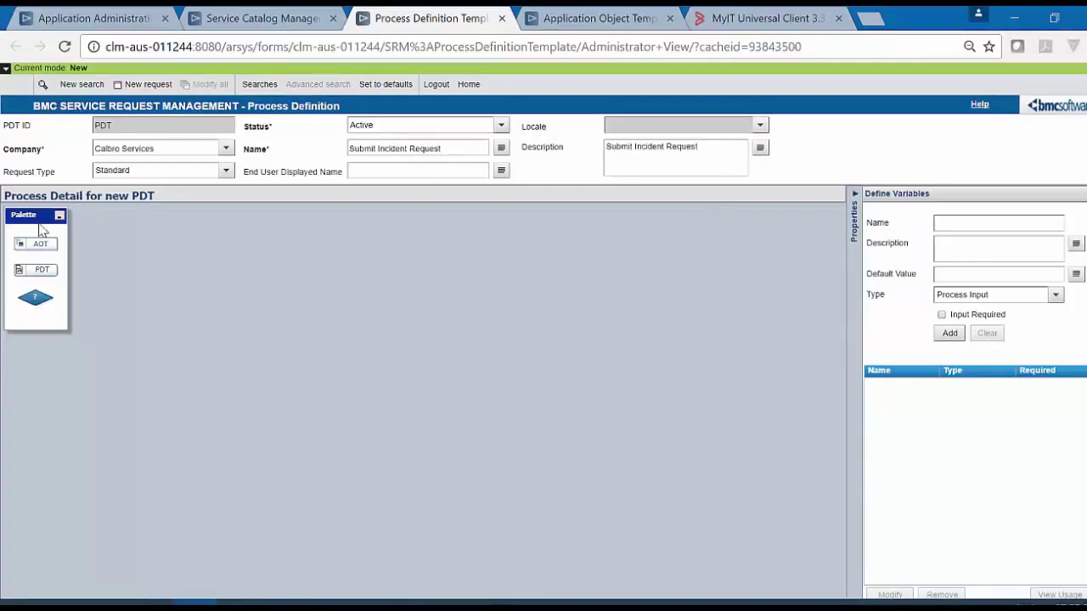
Add an AOT step to the canvas using the Submit Incident Request template and apply it.
left_click_drag(40, 243, 322, 325)
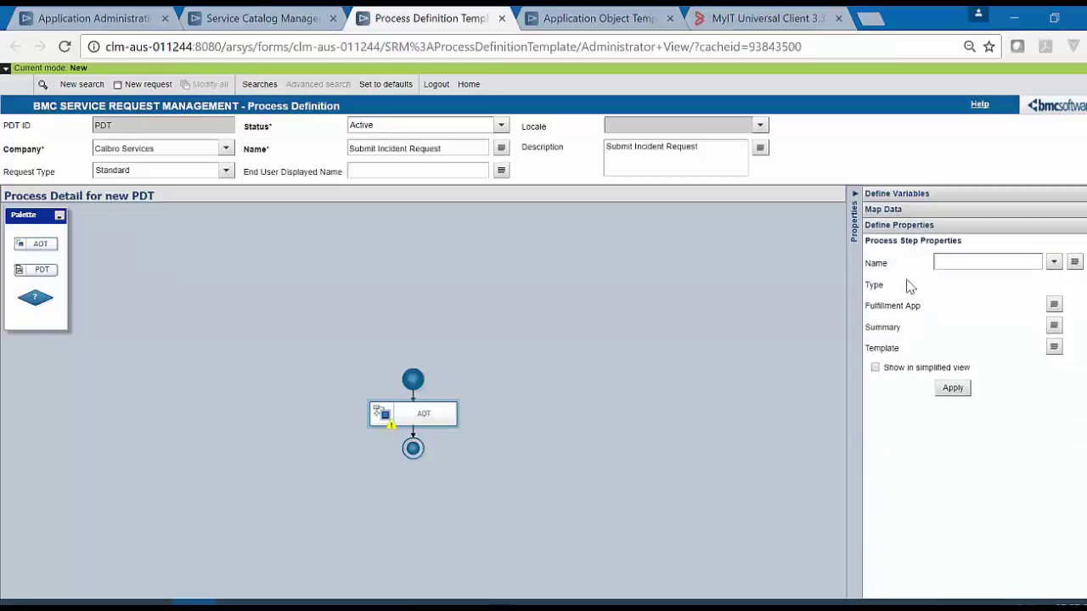
left_click(1054, 263)
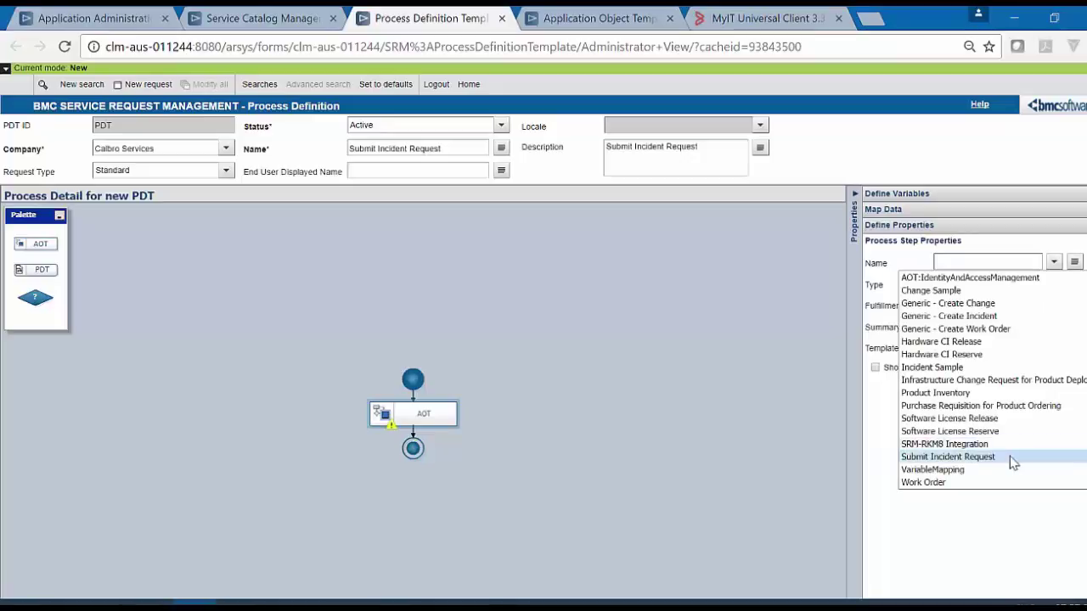
left_click(1009, 456)
left_click(953, 389)
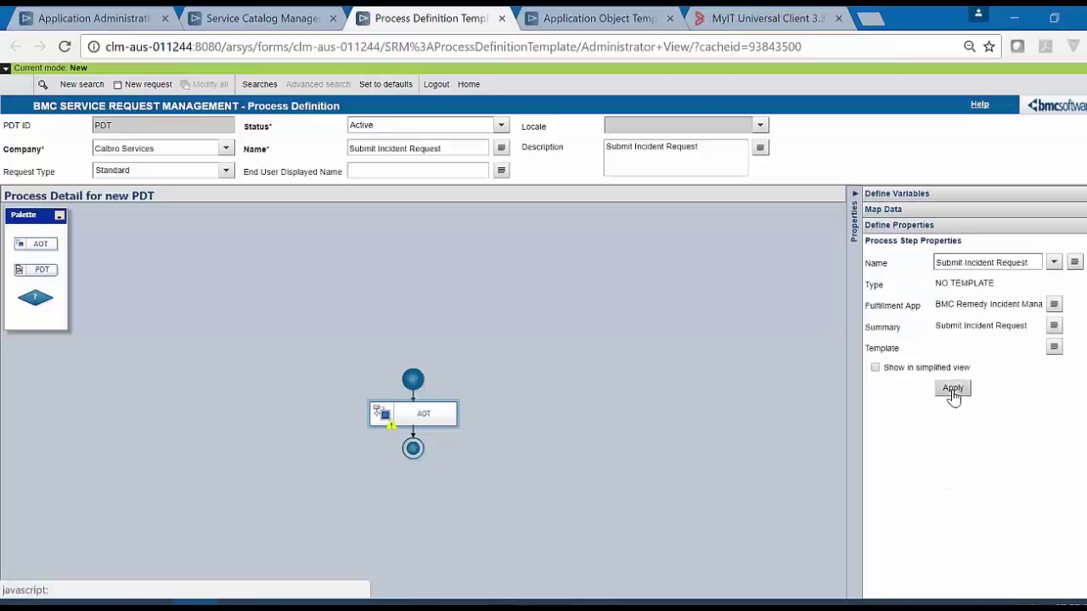
Add Notes as a process input variable.
left_click(907, 201)
left_click(964, 224)
type("Notes")
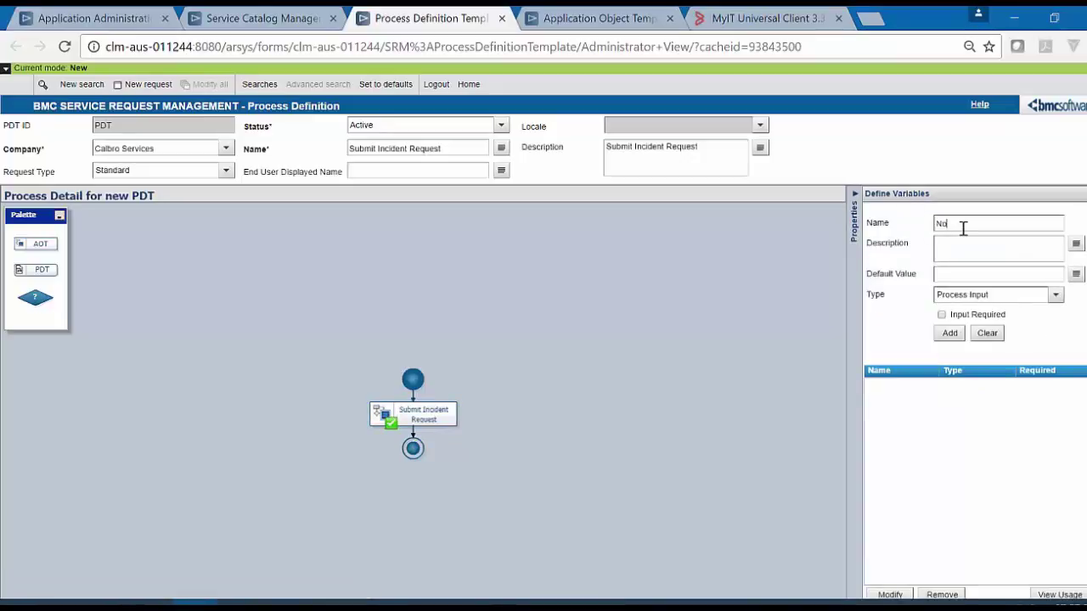
left_click(948, 336)
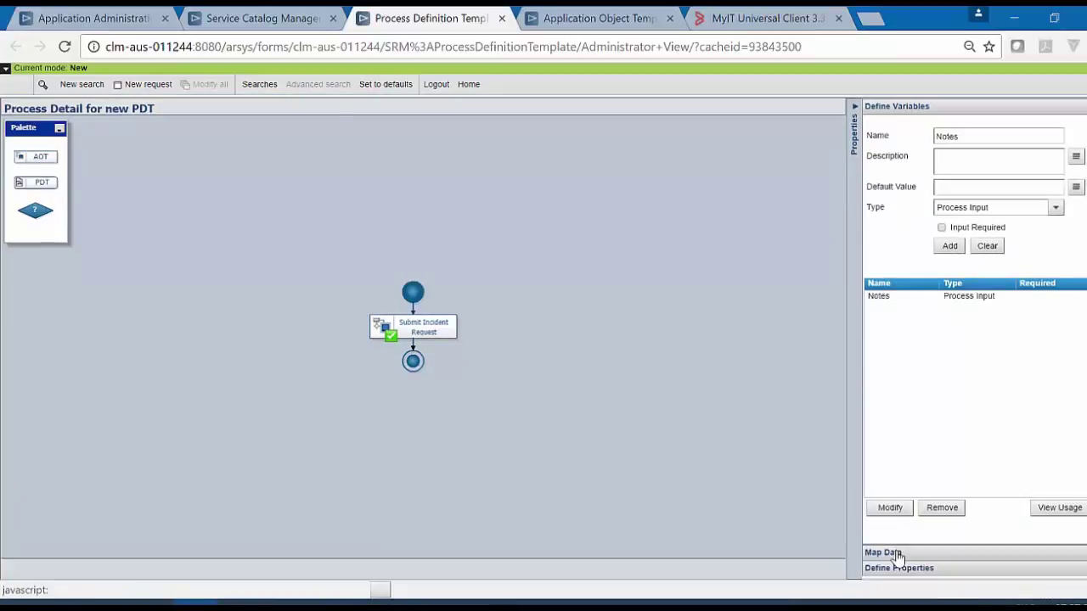
Map the Notes input to the step's Detailed Description field, apply, and save the process.
left_click(891, 556)
left_click(917, 181)
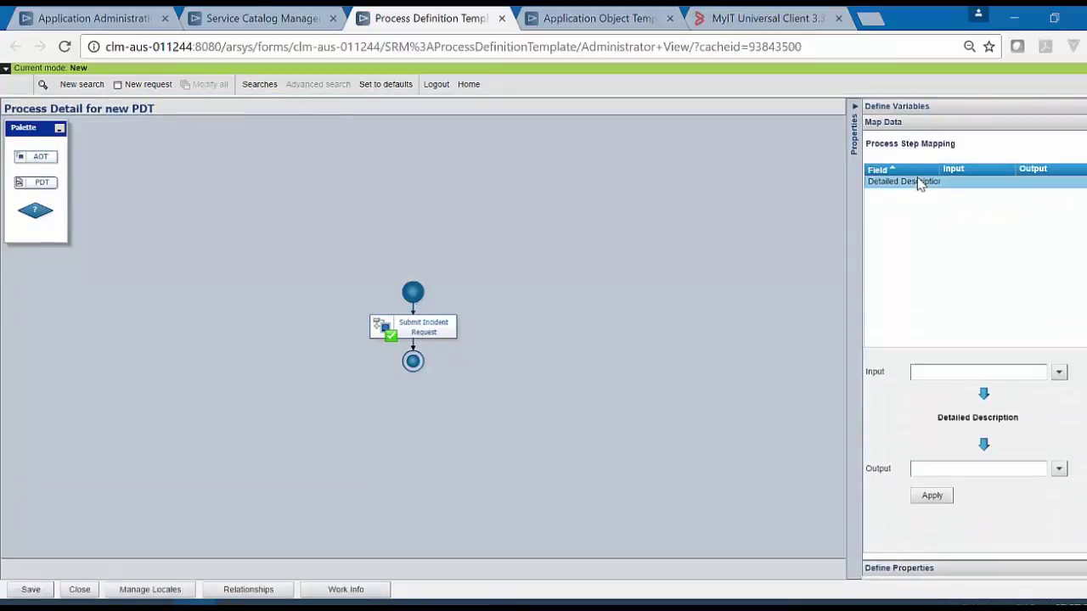
left_click(1060, 376)
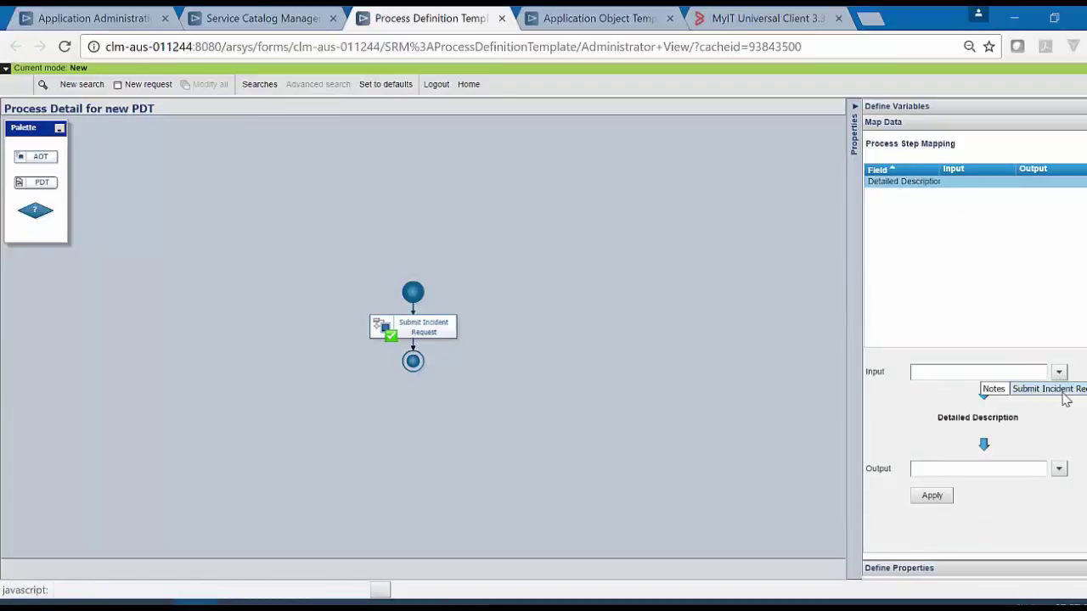
left_click(994, 390)
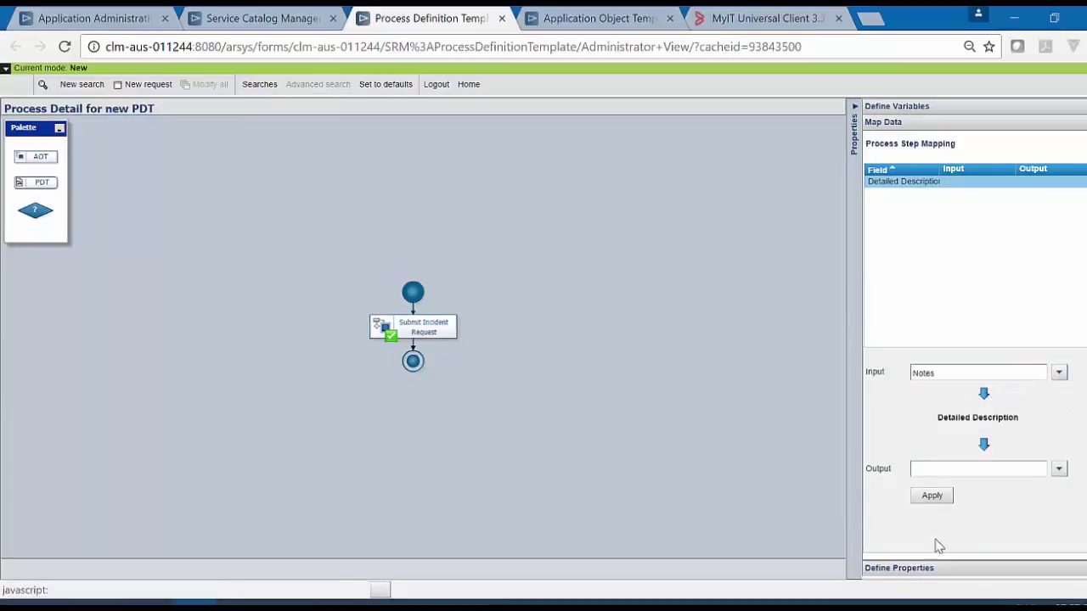
left_click(932, 498)
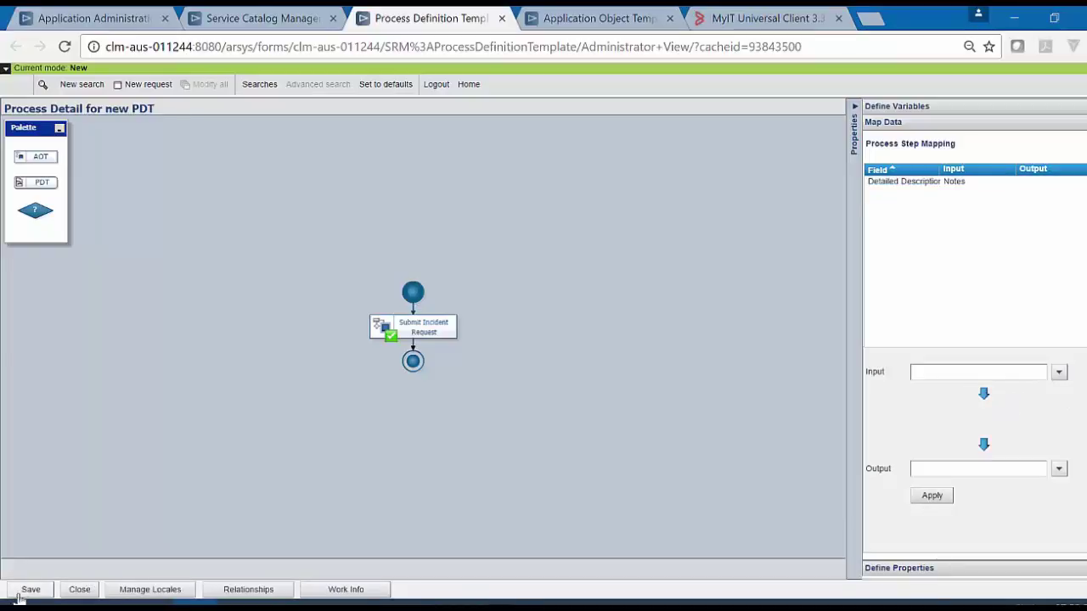
left_click(30, 591)
Start a new request definition titled 'Submit Incident Request' and enter its description.
left_click(272, 21)
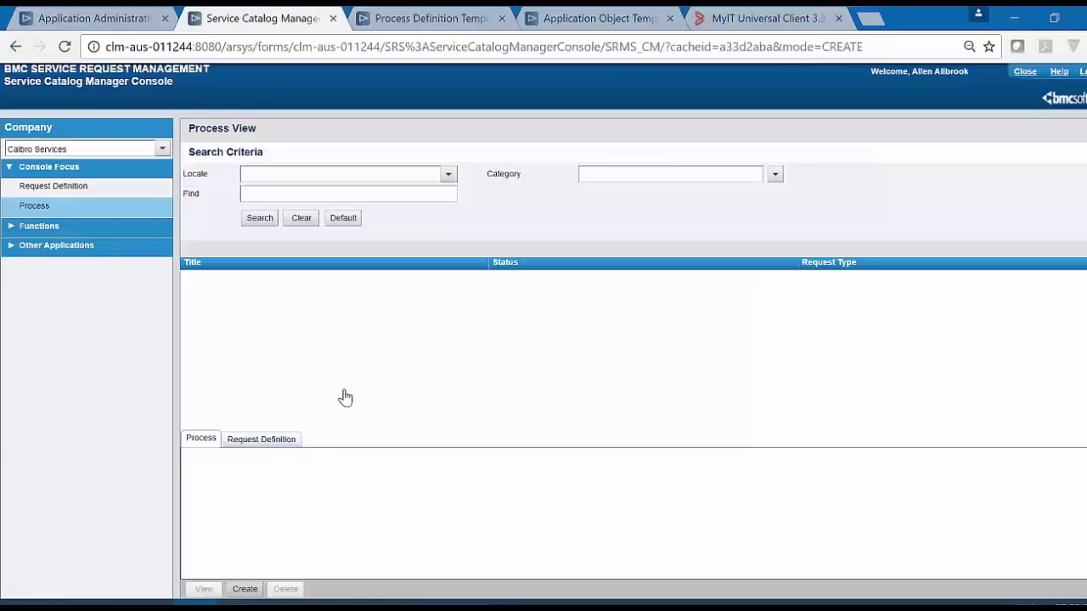
left_click(95, 188)
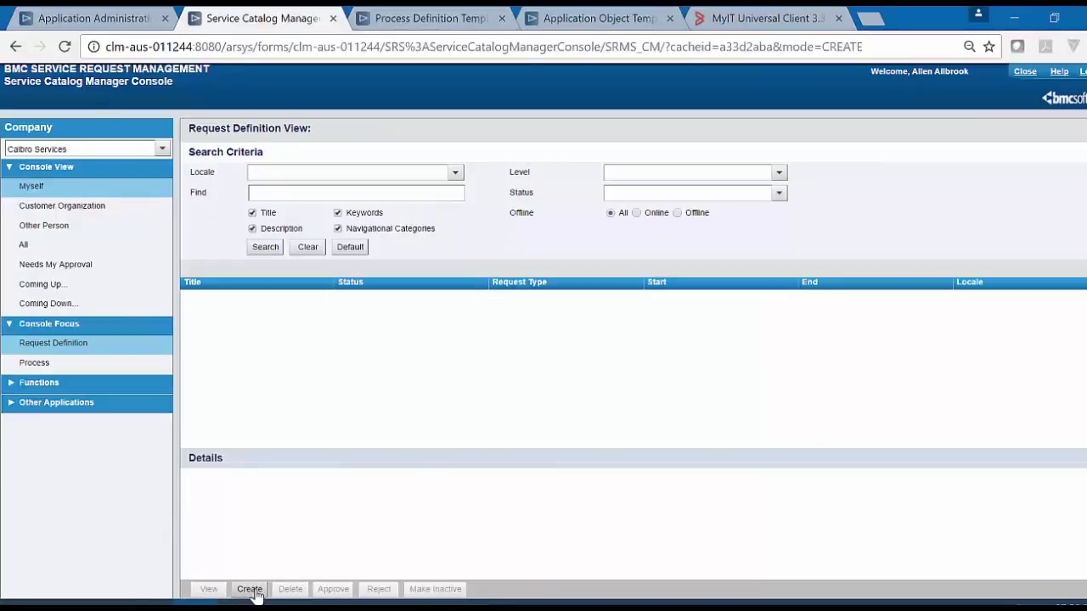
left_click(250, 589)
type("Submit Incident Request")
left_click(413, 259)
type("Submit Incident Request")
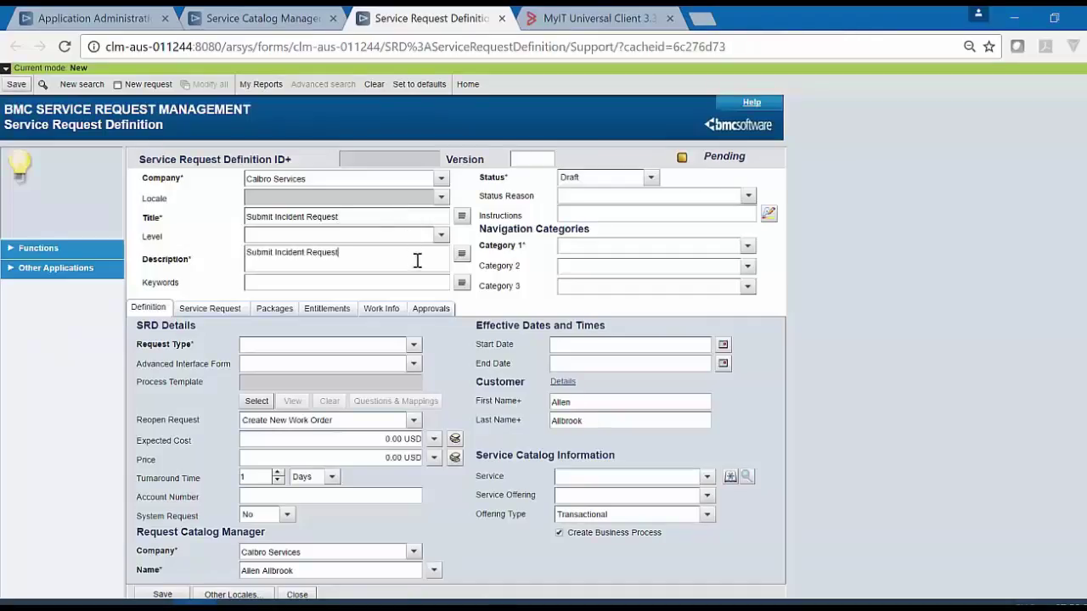
Set Category 1 to Application Hosting and attach the Submit Incident Request process.
left_click(747, 245)
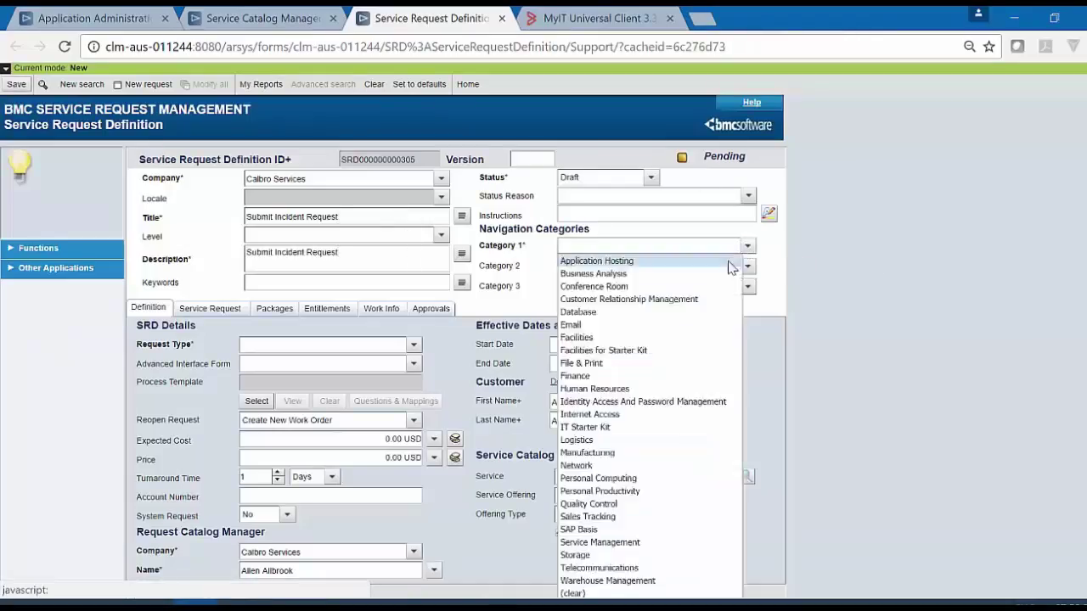
left_click(727, 262)
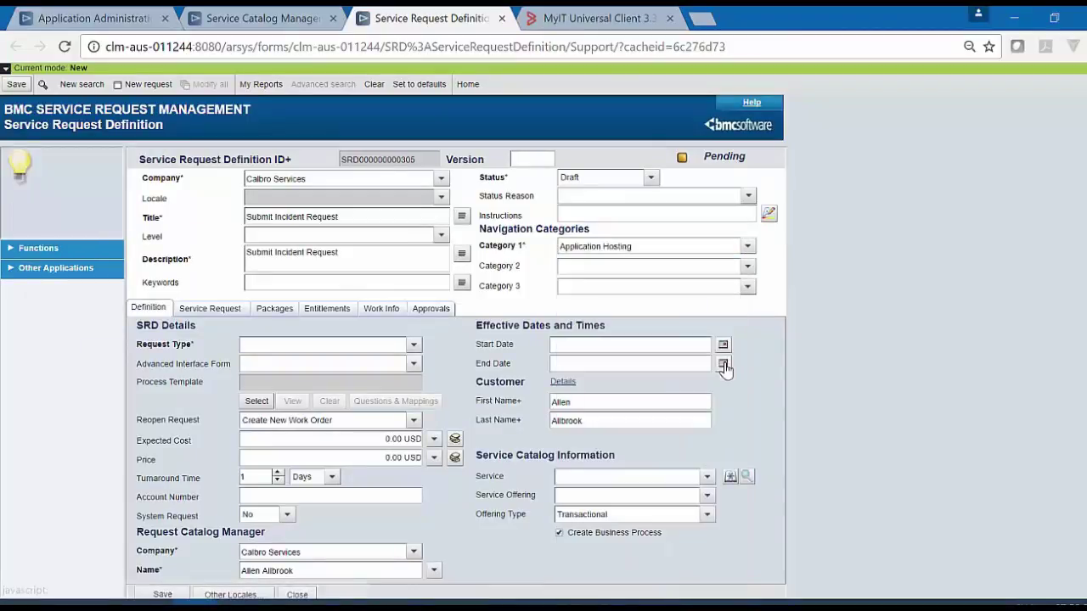
left_click(256, 401)
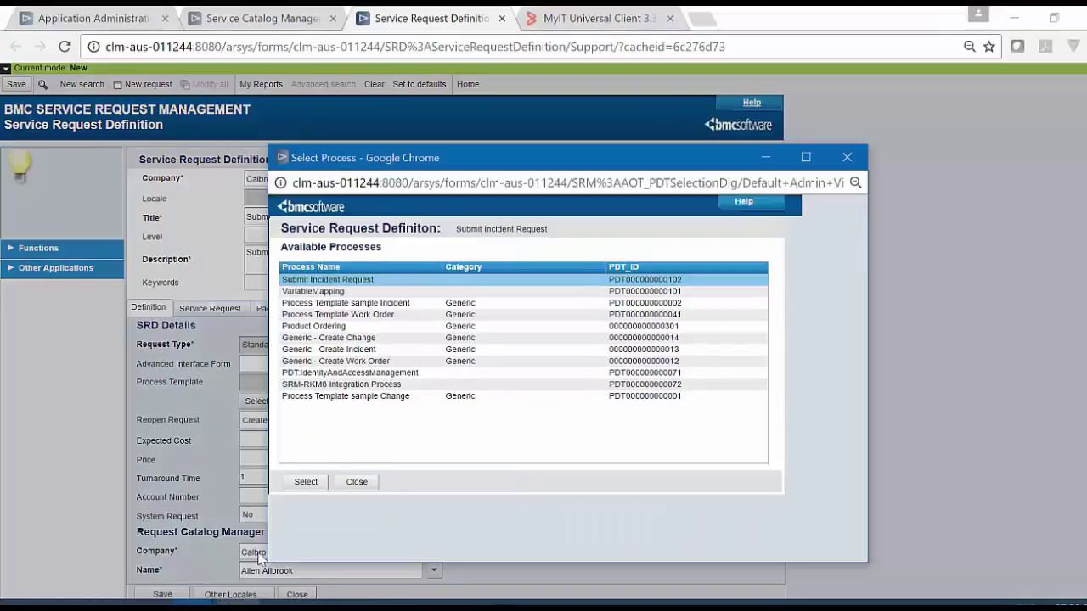
left_click(313, 484)
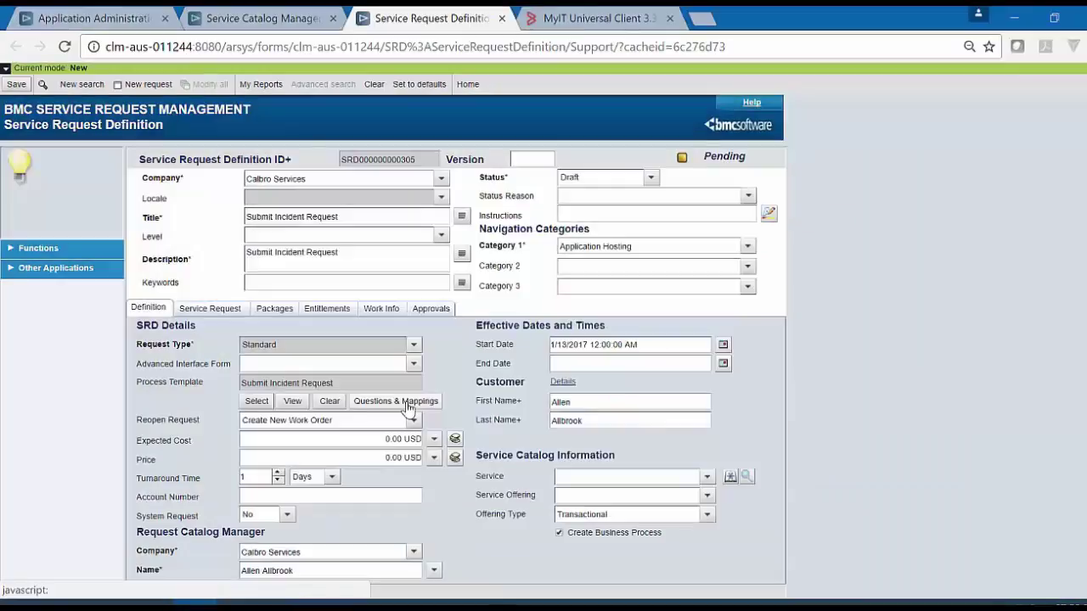
Add the text question 'Enter Description' and begin the 'Enter User Details' question.
left_click(409, 406)
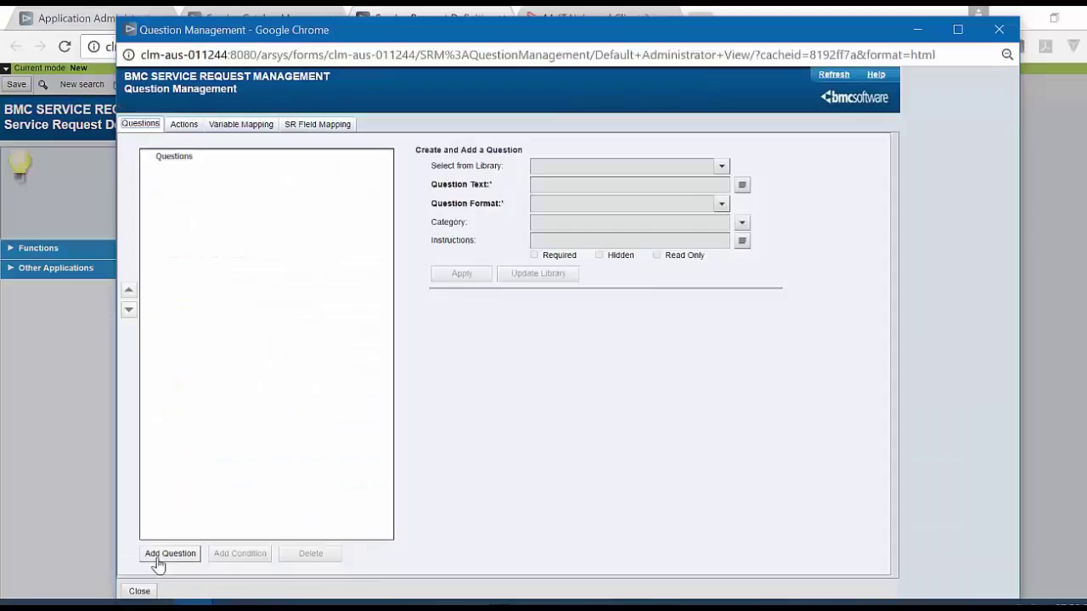
left_click(158, 554)
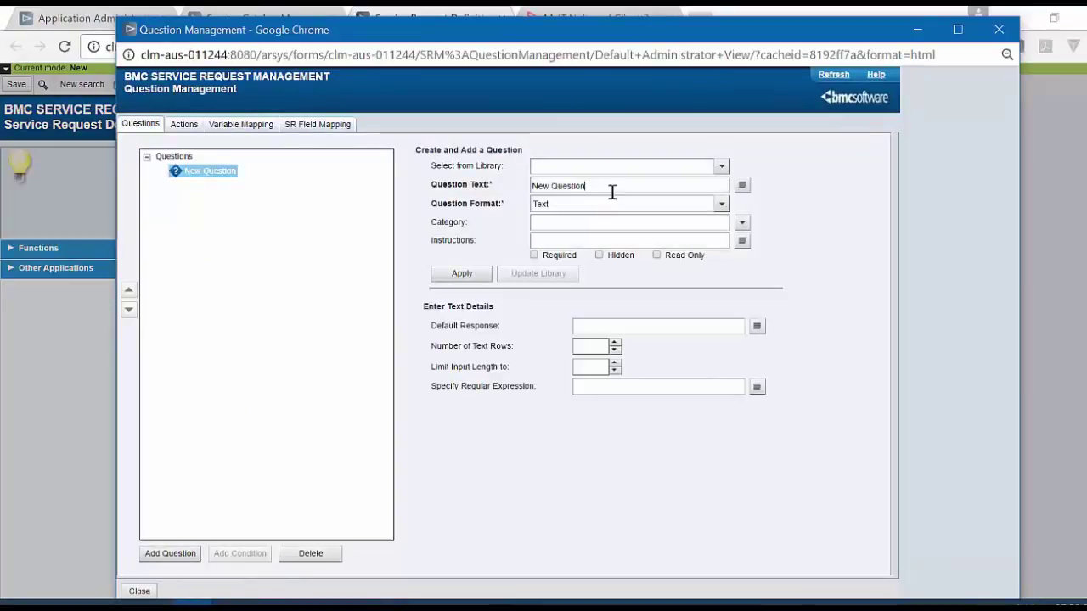
key("BackSpace")
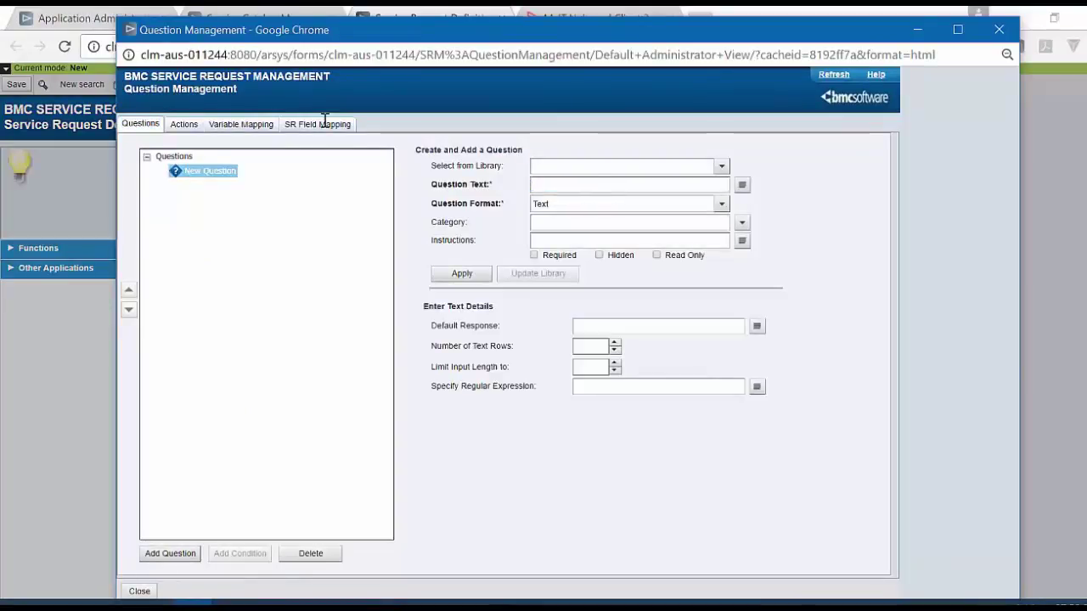
type("D")
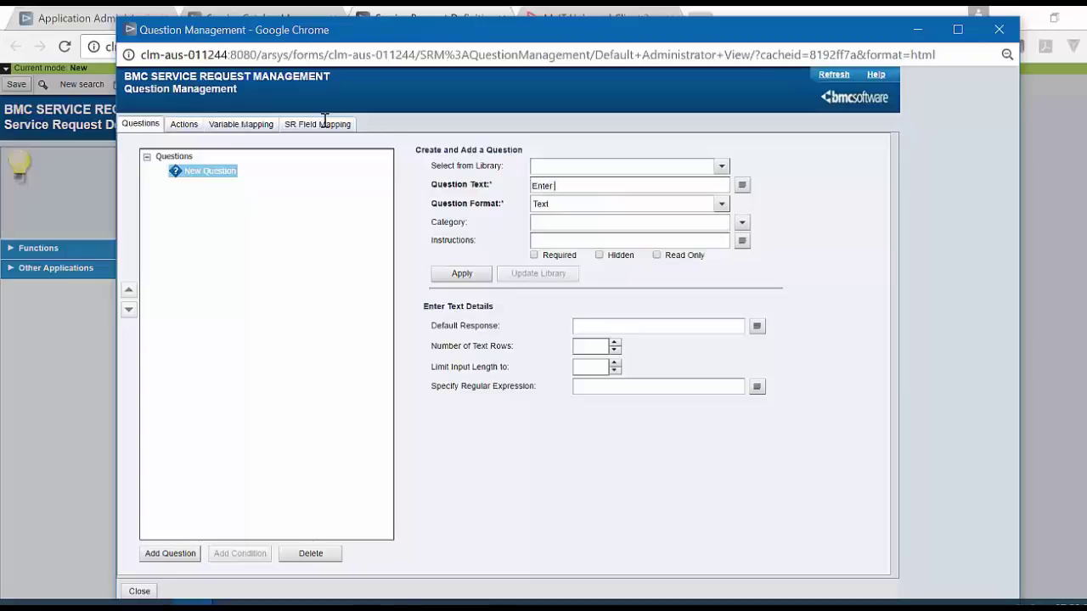
type("nter Description")
left_click(569, 224)
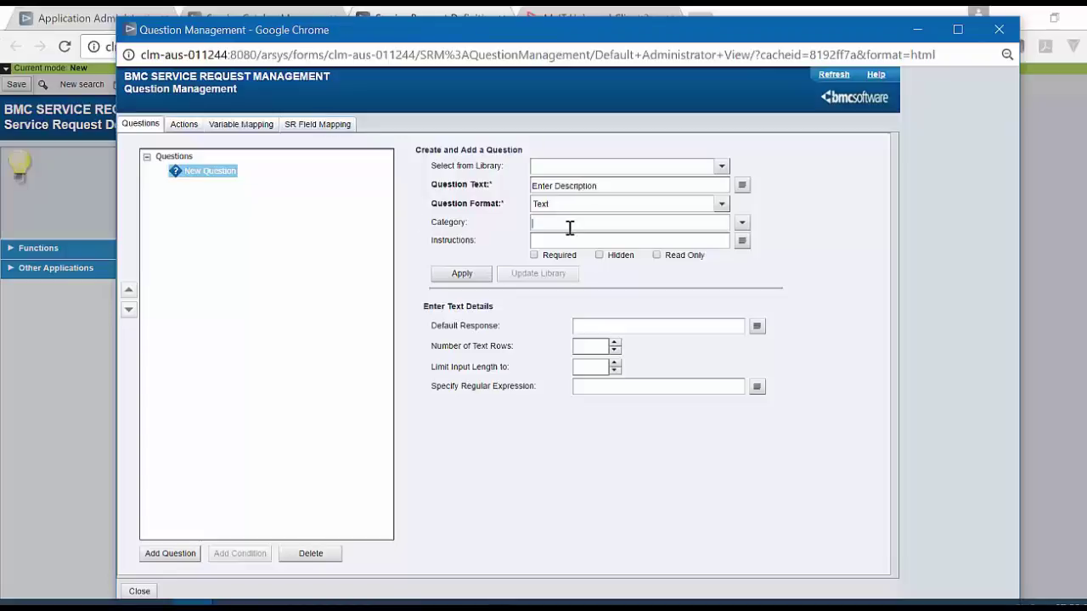
left_click(463, 273)
type("Ent")
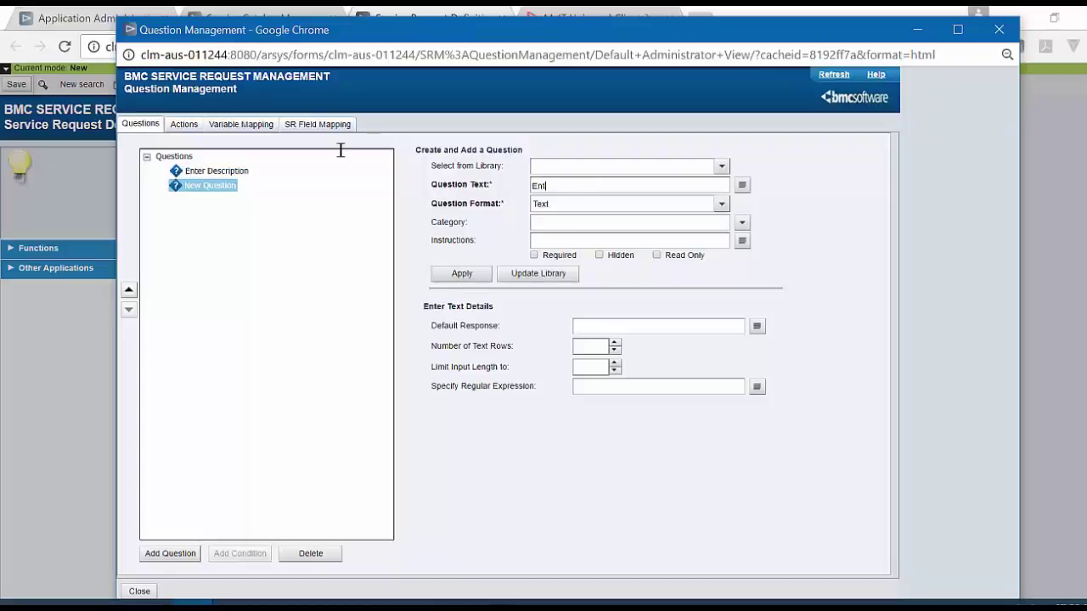
type("er Us")
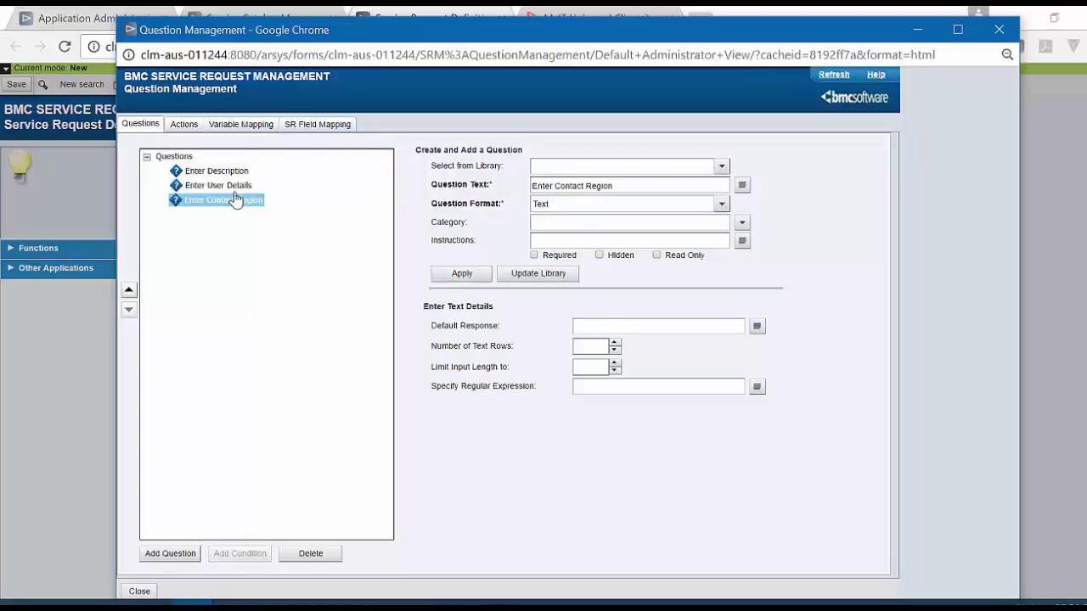
Map all three questions' responses, including question text, into the Notes variable via Advanced Mapping and save.
left_click(255, 131)
left_click(260, 185)
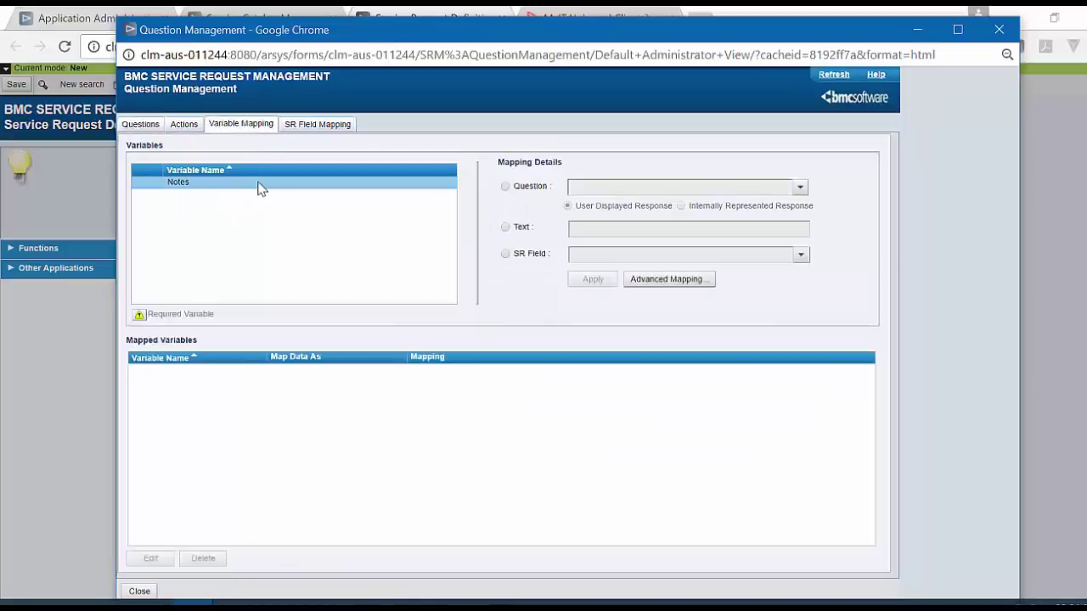
left_click(669, 280)
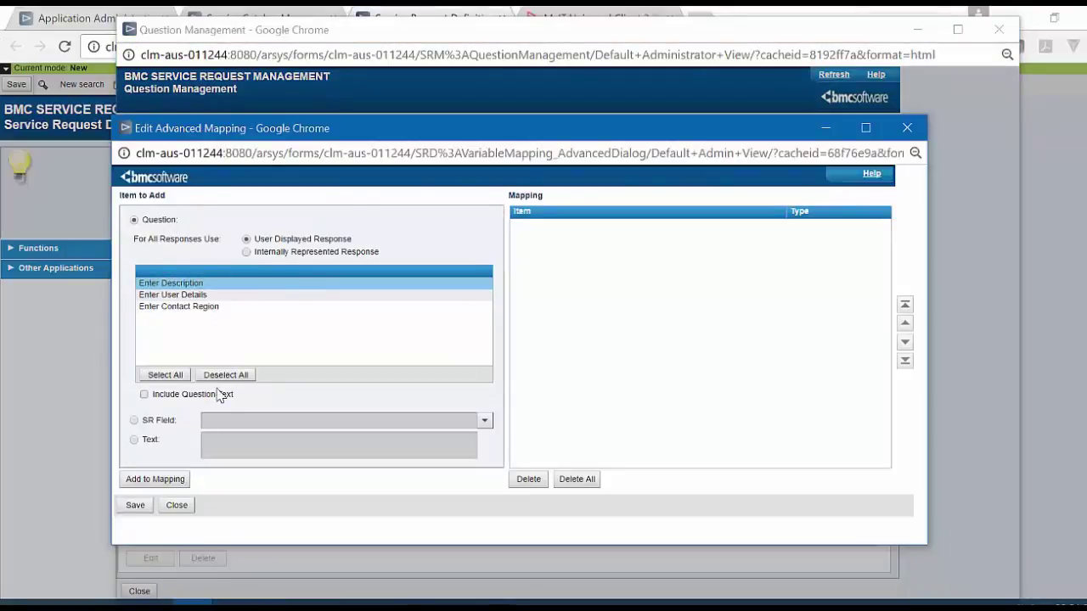
left_click(166, 377)
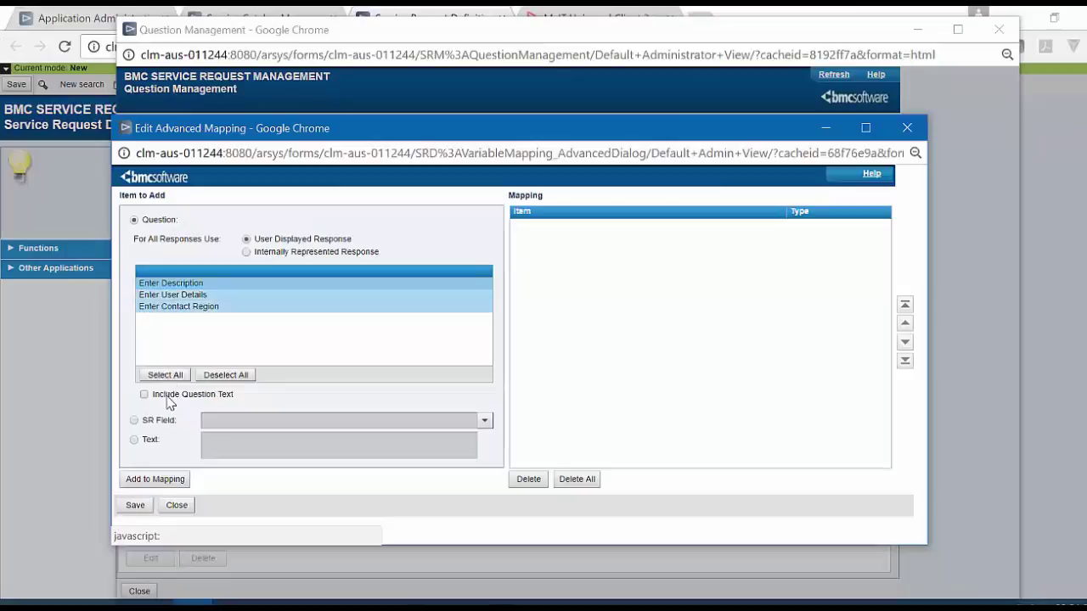
left_click(143, 395)
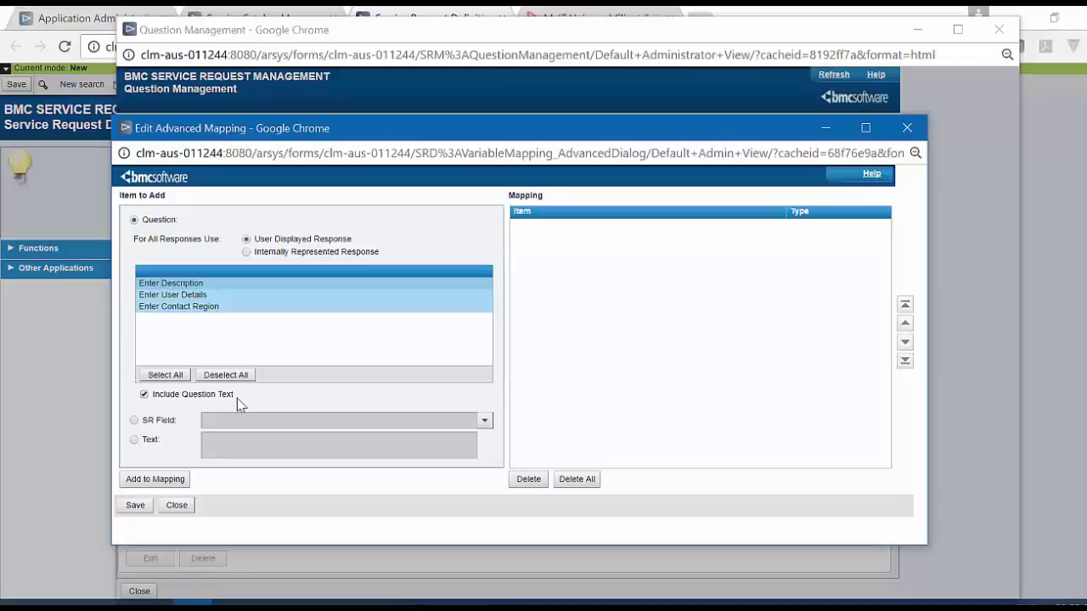
left_click(156, 480)
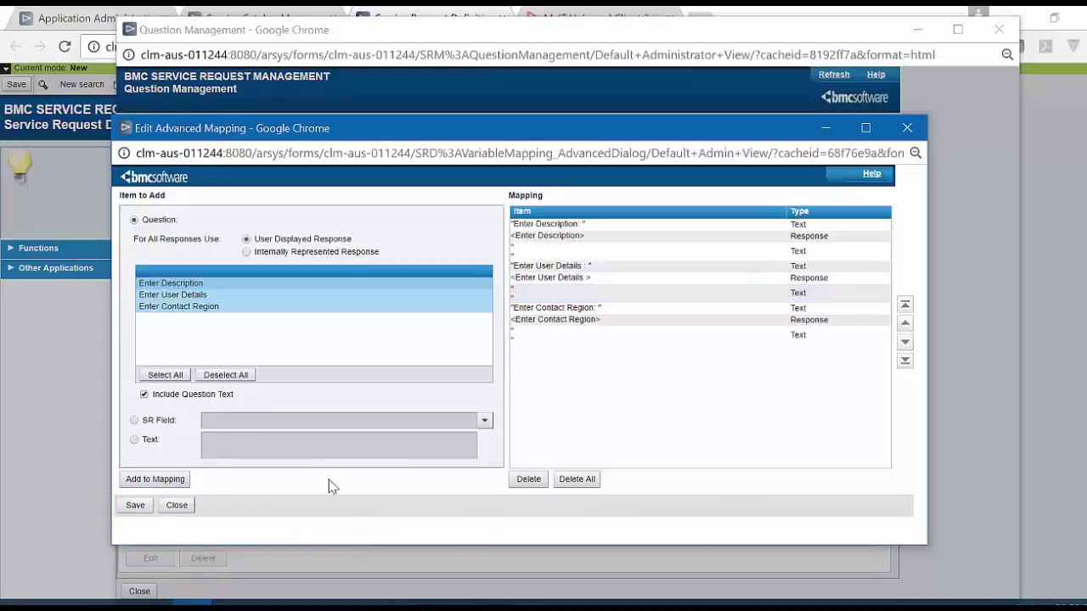
left_click(137, 505)
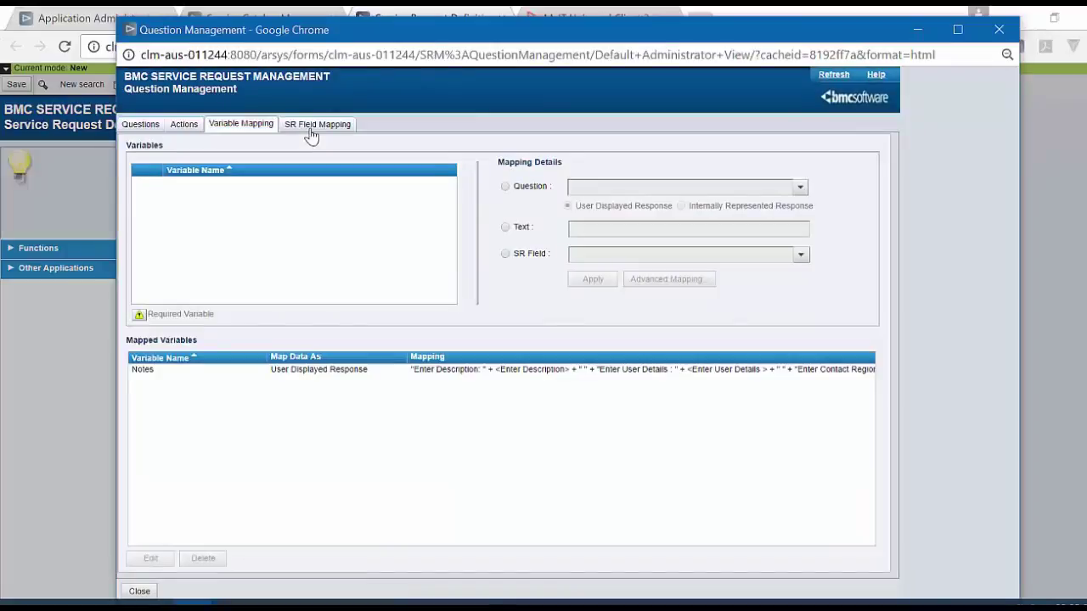
Select the Notes service request field and add all three questions with their question text to its advanced mapping.
left_click(312, 127)
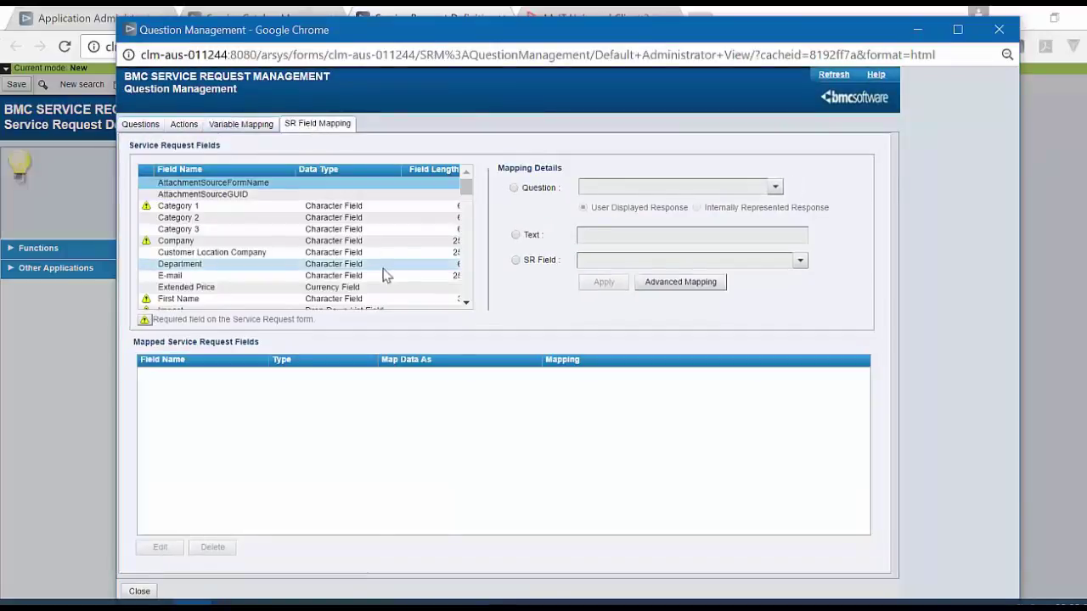
scroll(387, 275, "down", 2)
left_click(306, 303)
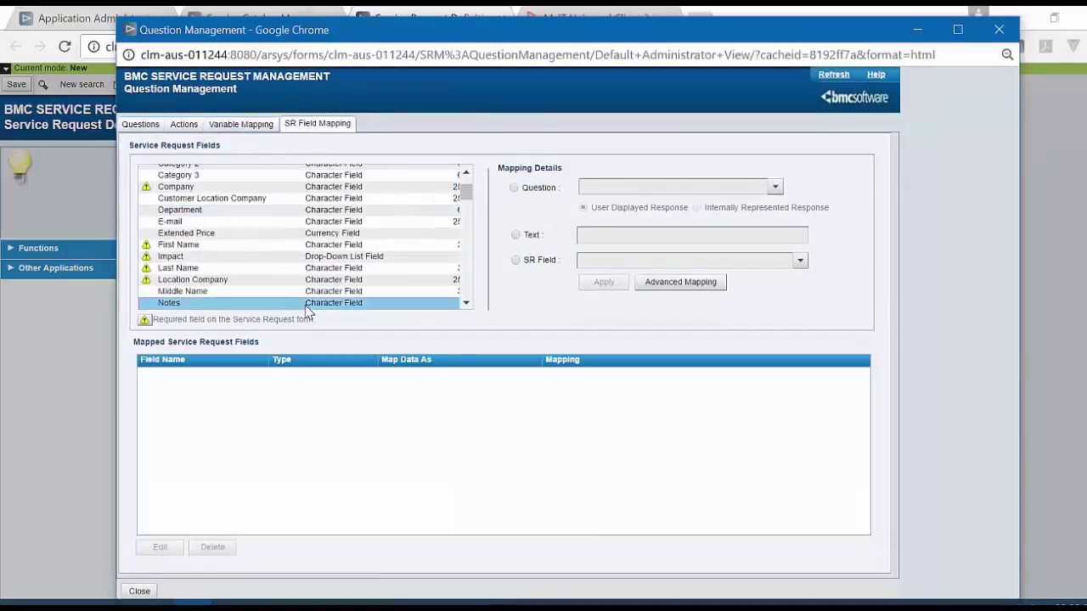
left_click(695, 286)
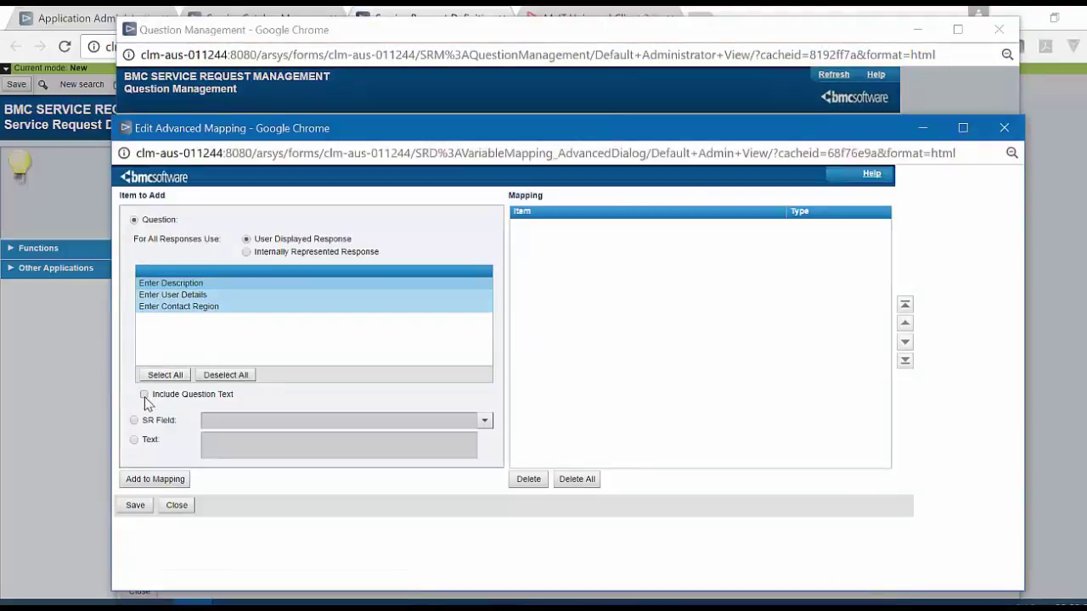
left_click(144, 395)
left_click(161, 480)
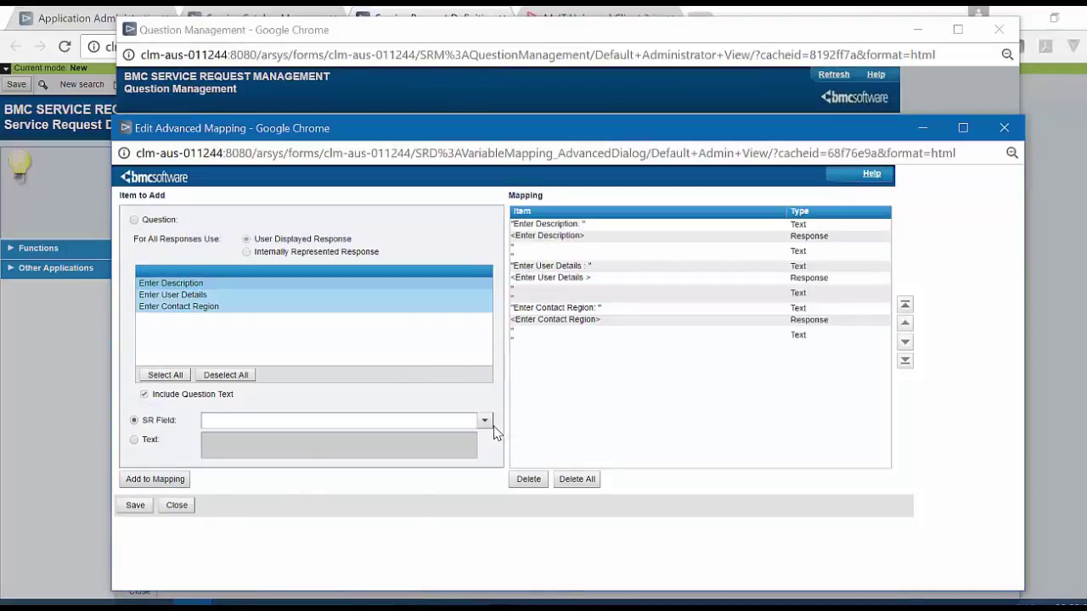
Switch the mapping to Text, save it, and close Question Management.
left_click(485, 422)
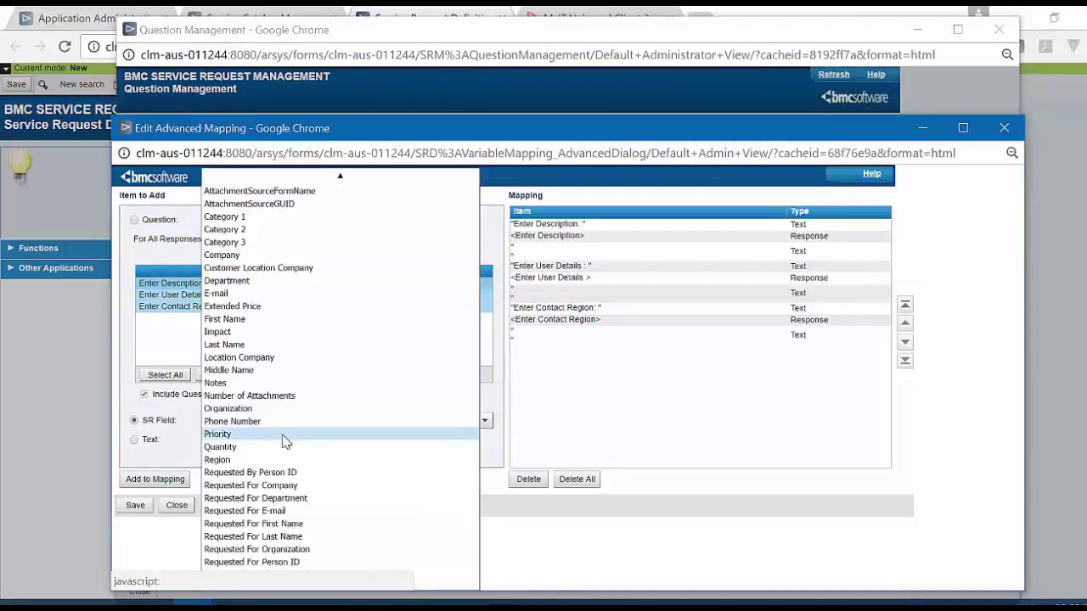
left_click(141, 445)
left_click(139, 442)
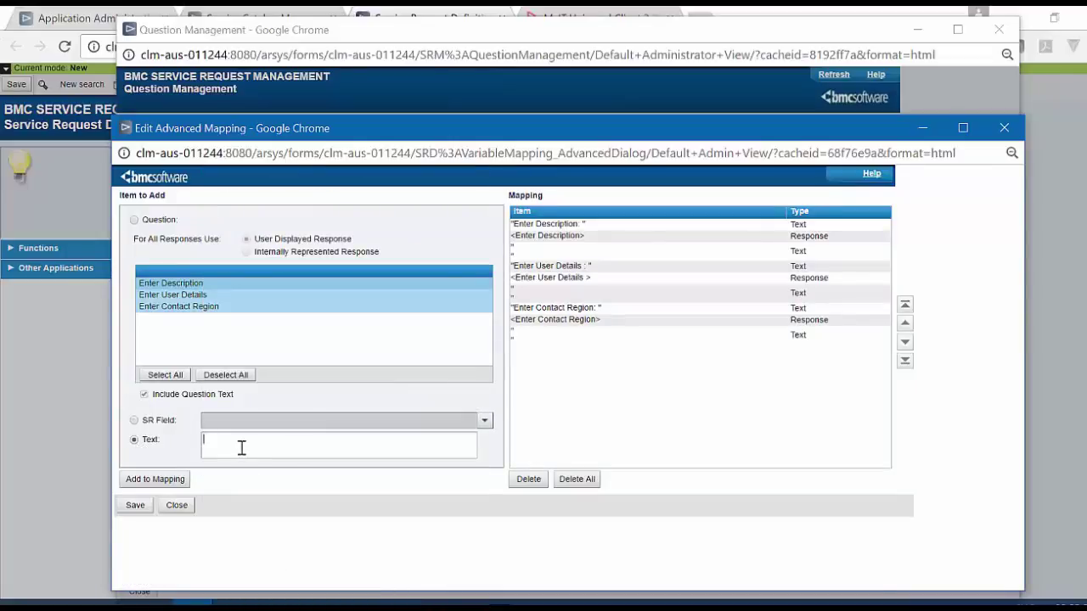
left_click(136, 506)
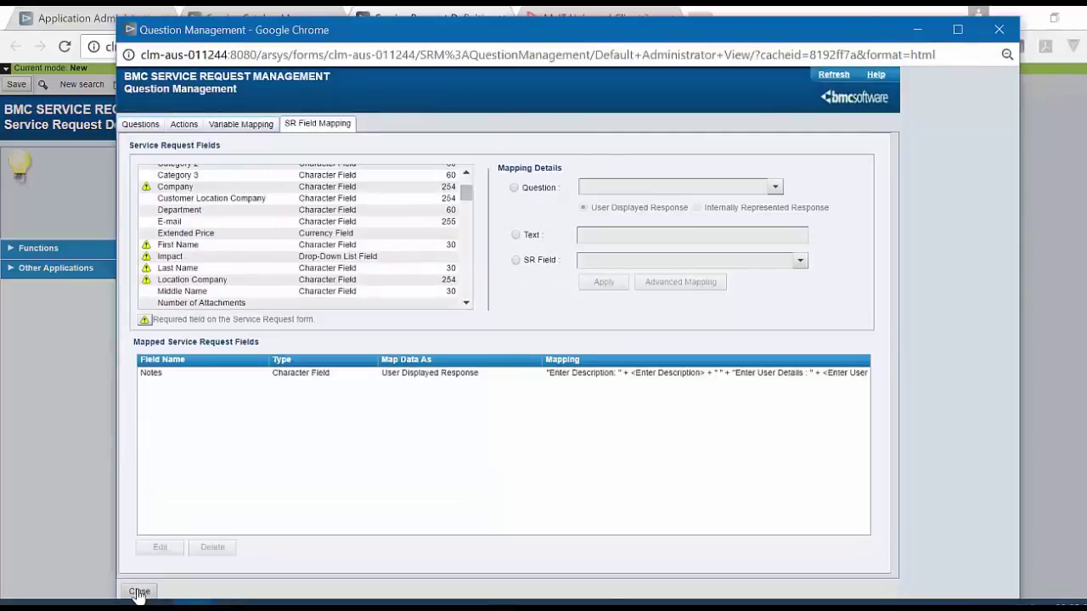
left_click(139, 592)
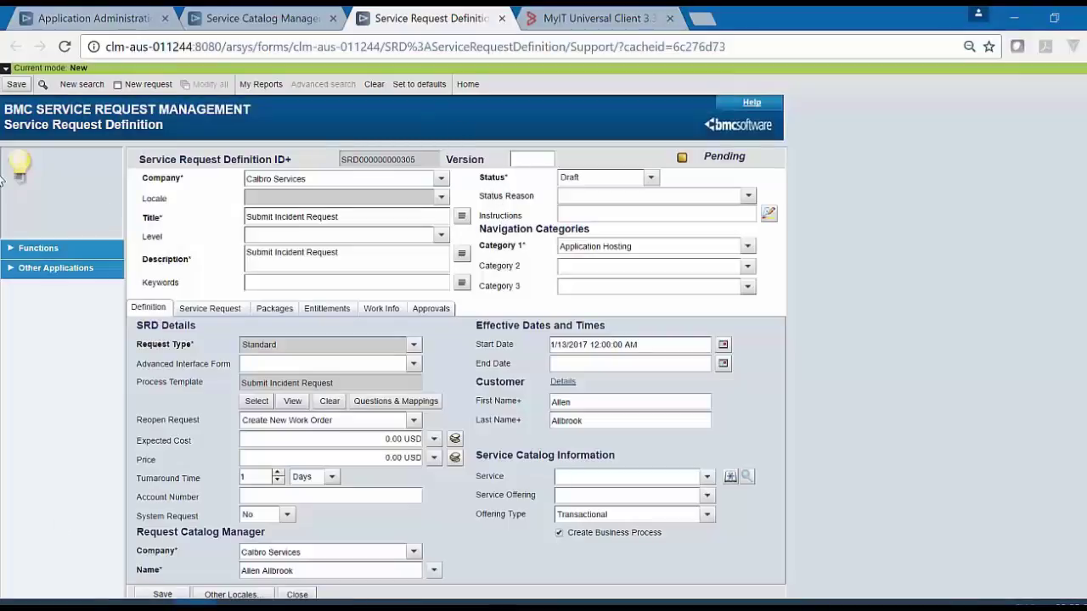
In MyIT, submit the Submit Incident Request offering and view its details listing each question with its answer.
key("ctrl+Tab")
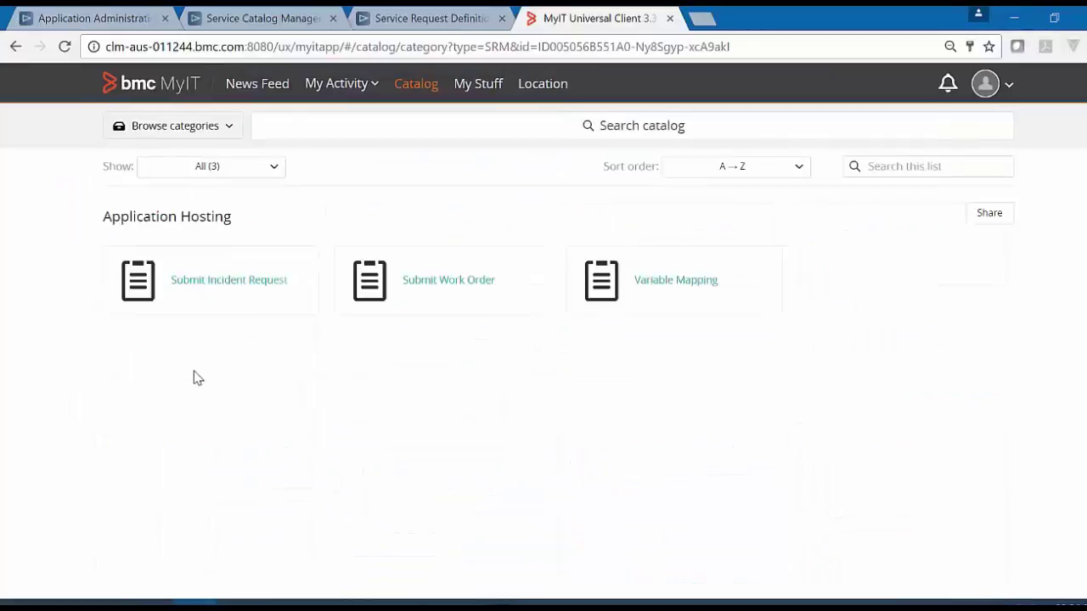
left_click(231, 295)
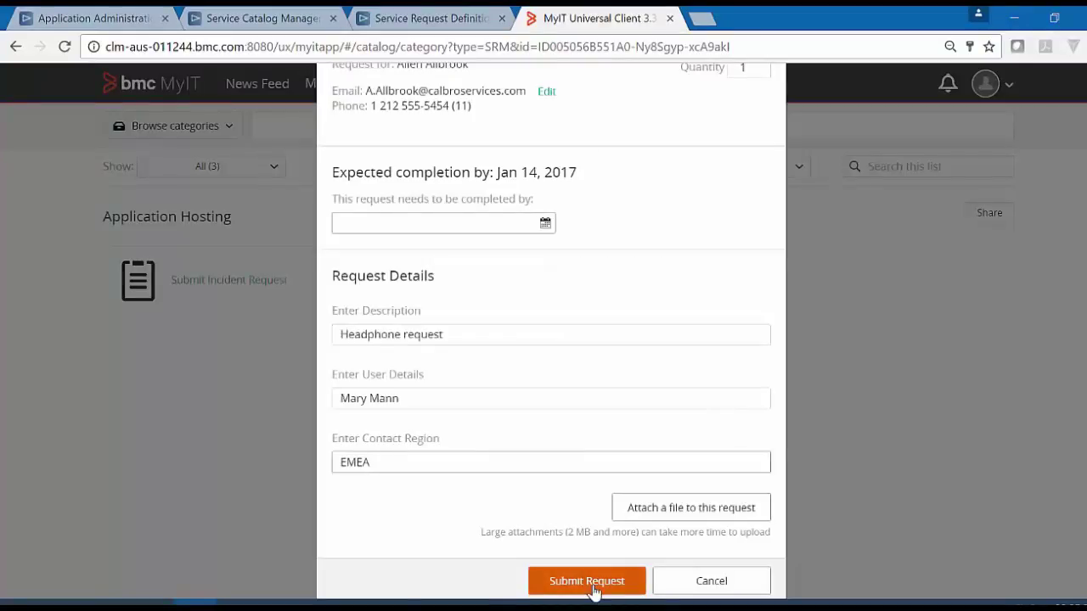
left_click(595, 589)
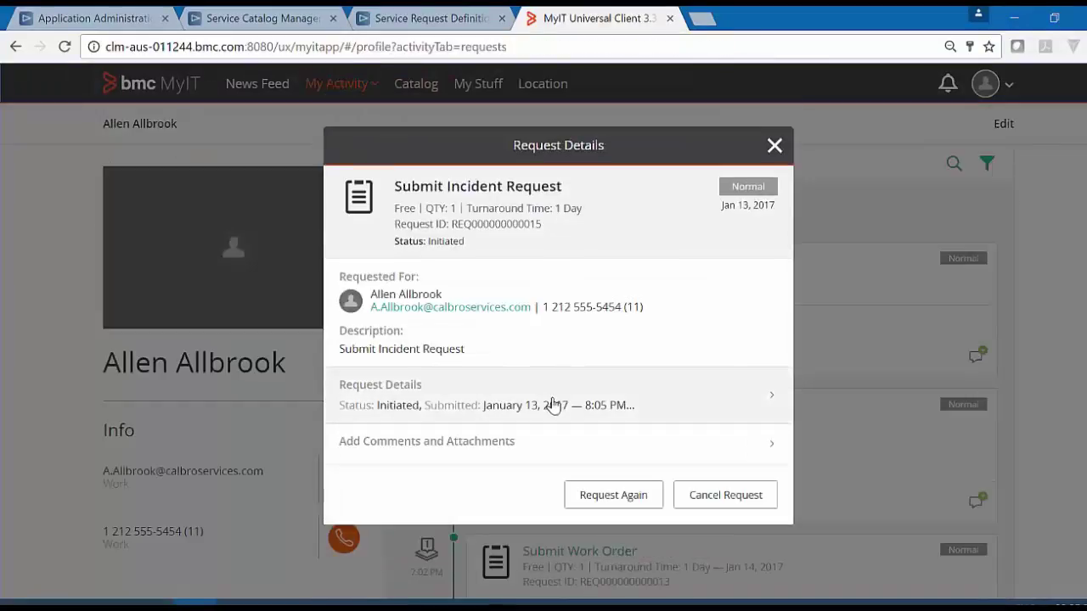
left_click(553, 405)
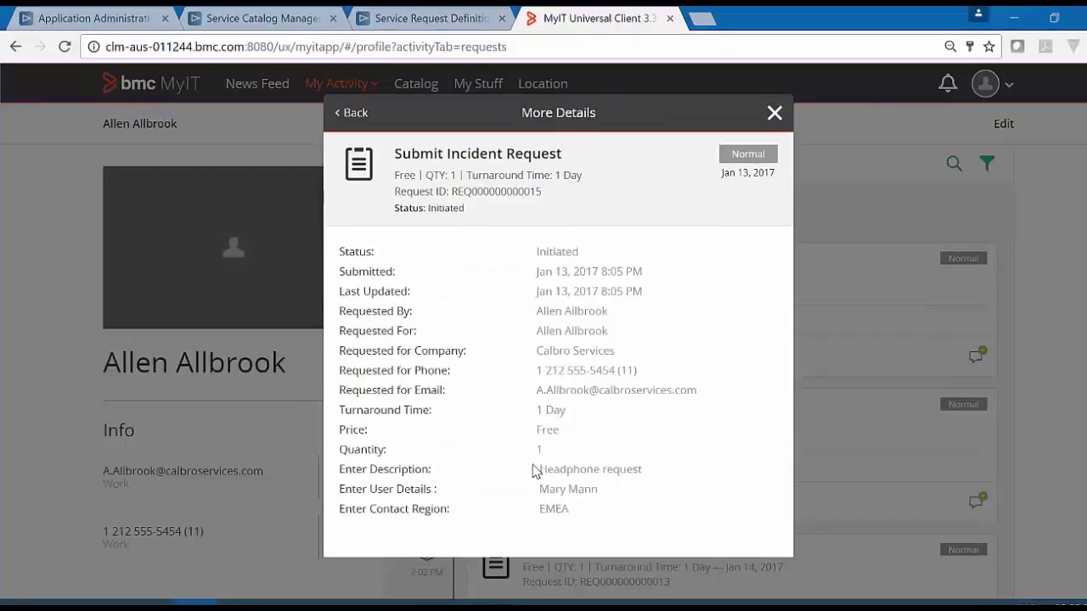
left_click_drag(535, 472, 583, 523)
left_click(574, 496)
Search Incident Management for the incident created from the pasted service request ID.
left_click(144, 18)
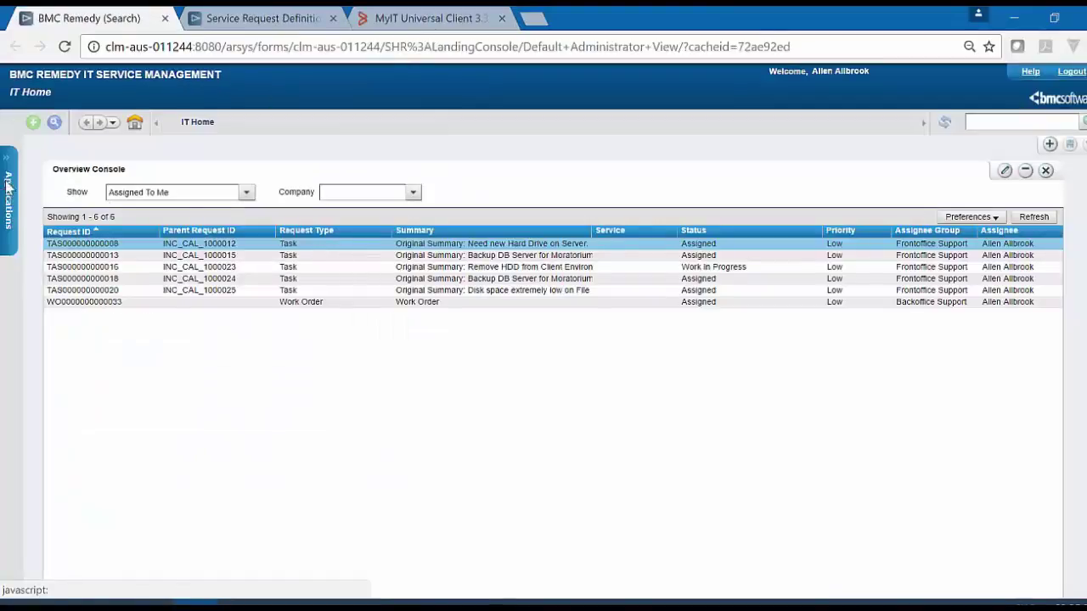
left_click(7, 187)
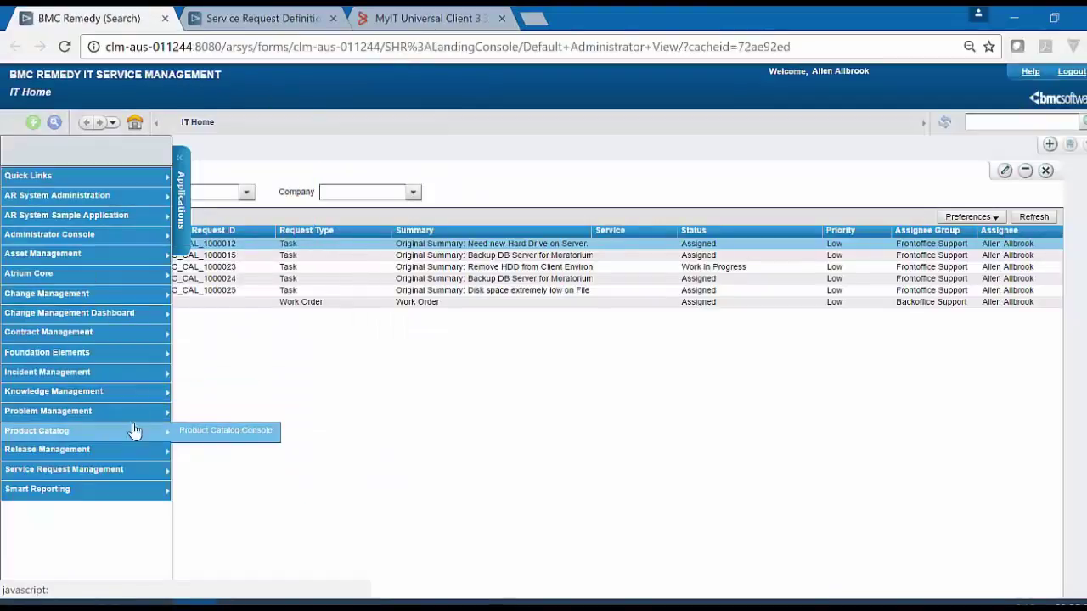
mouse_move(149, 378)
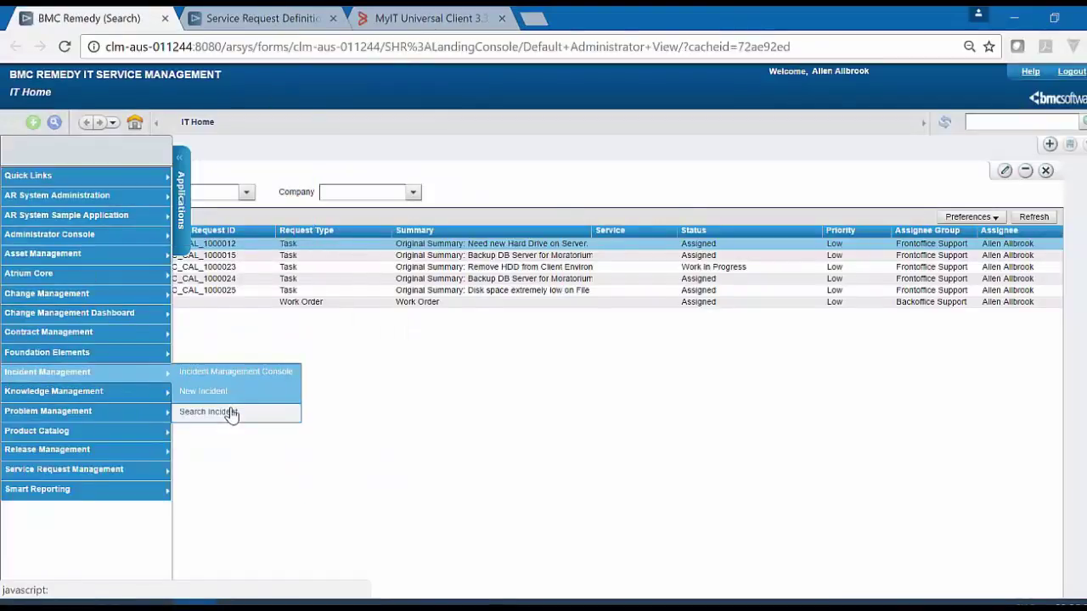
left_click(231, 413)
key("ctrl+v")
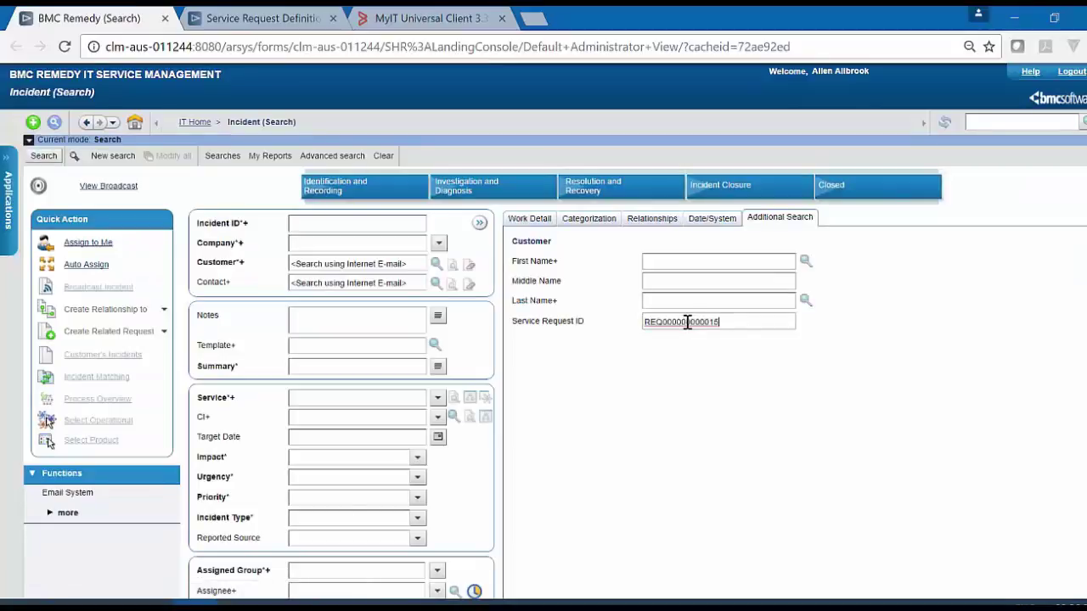
left_click(44, 157)
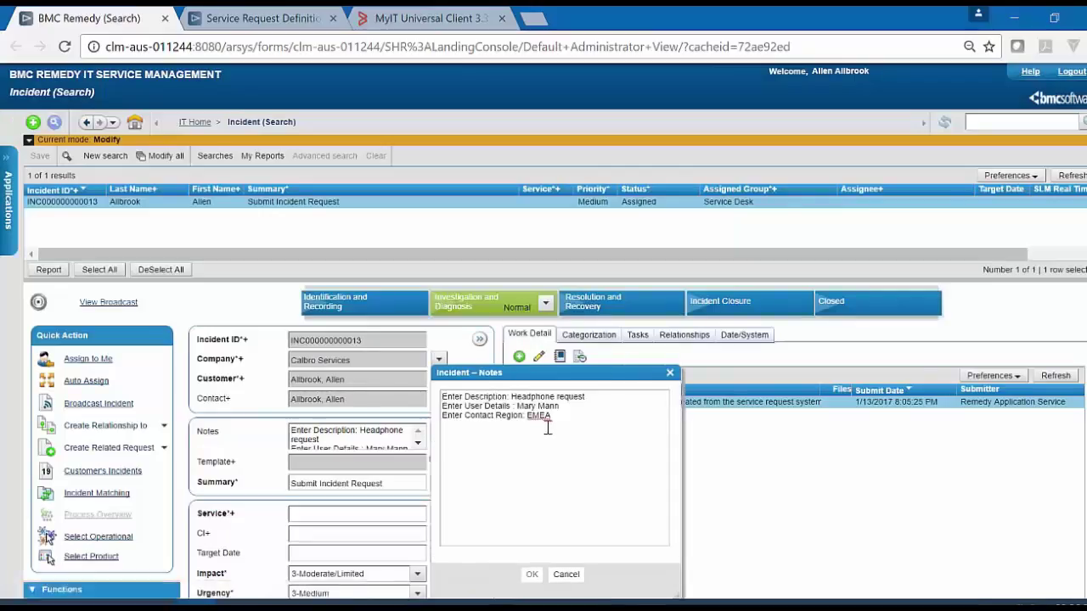
Highlight the three incident note lines showing each question with its answer.
left_click_drag(552, 416, 422, 385)
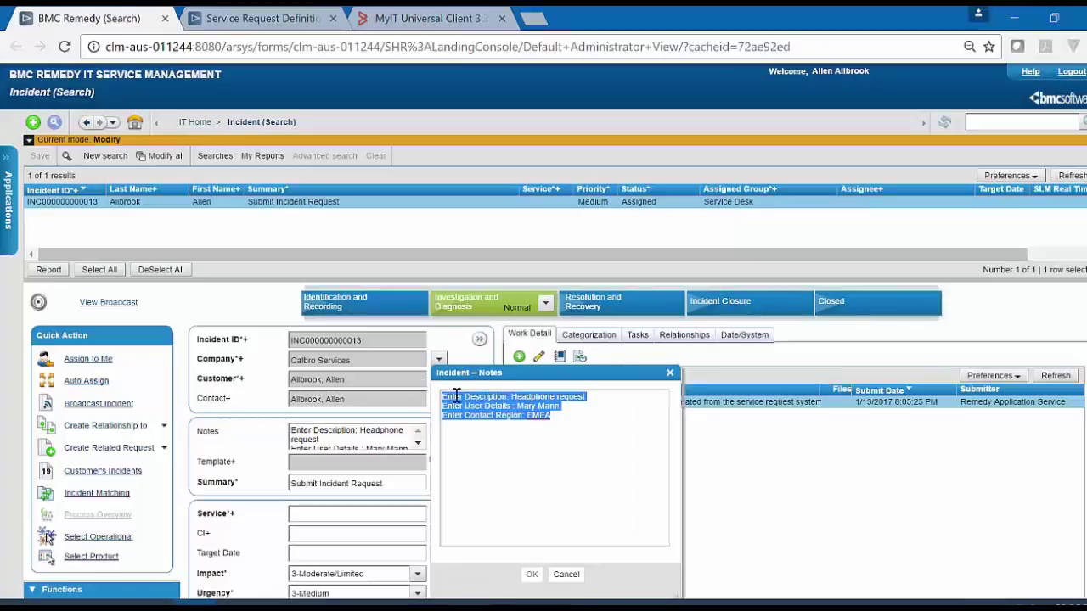
left_click(547, 414)
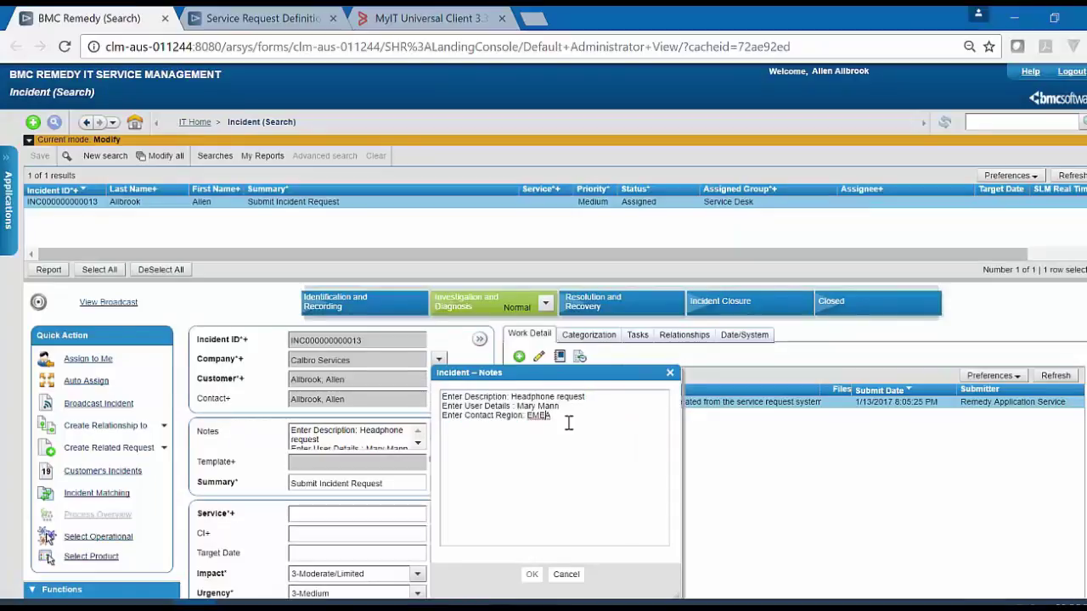
left_click_drag(564, 418, 440, 390)
left_click(496, 423)
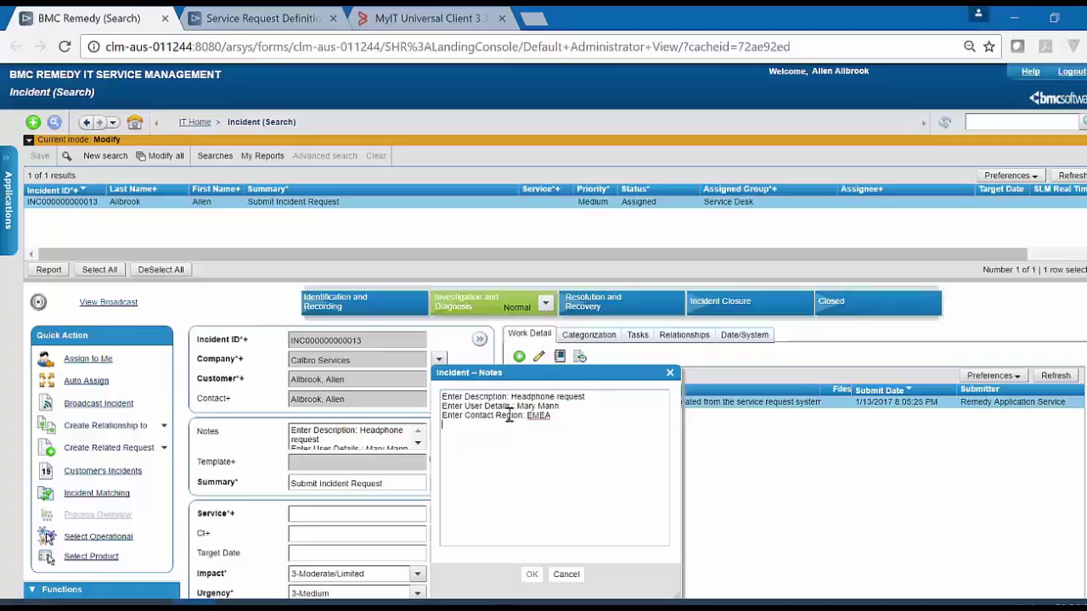
Search service requests by the pasted request ID and highlight the question answers in its Notes.
left_click_drag(478, 47, 385, 47)
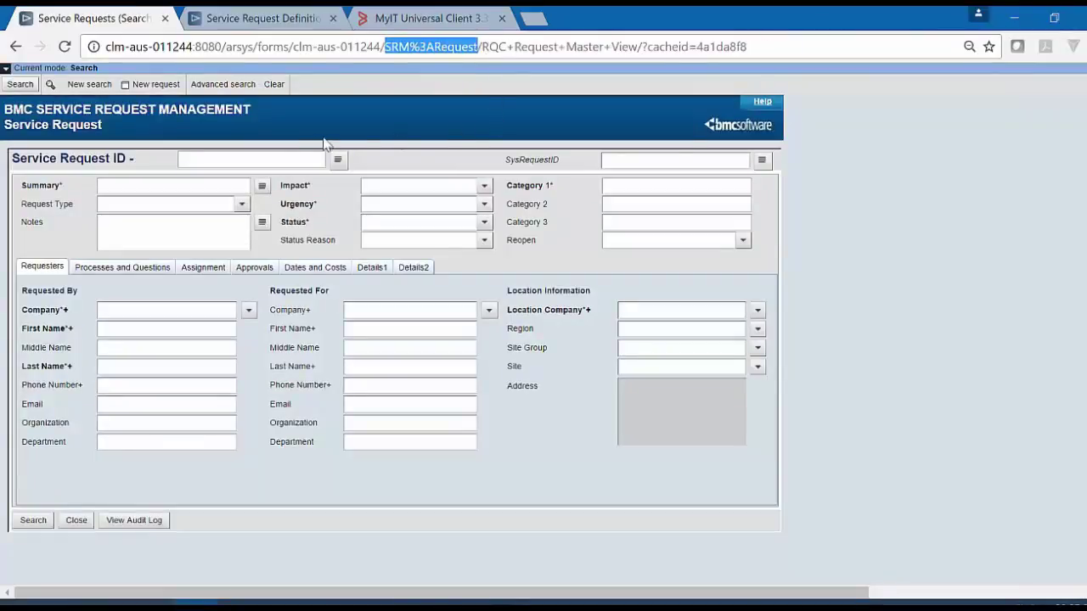
left_click(305, 157)
key("ctrl+v")
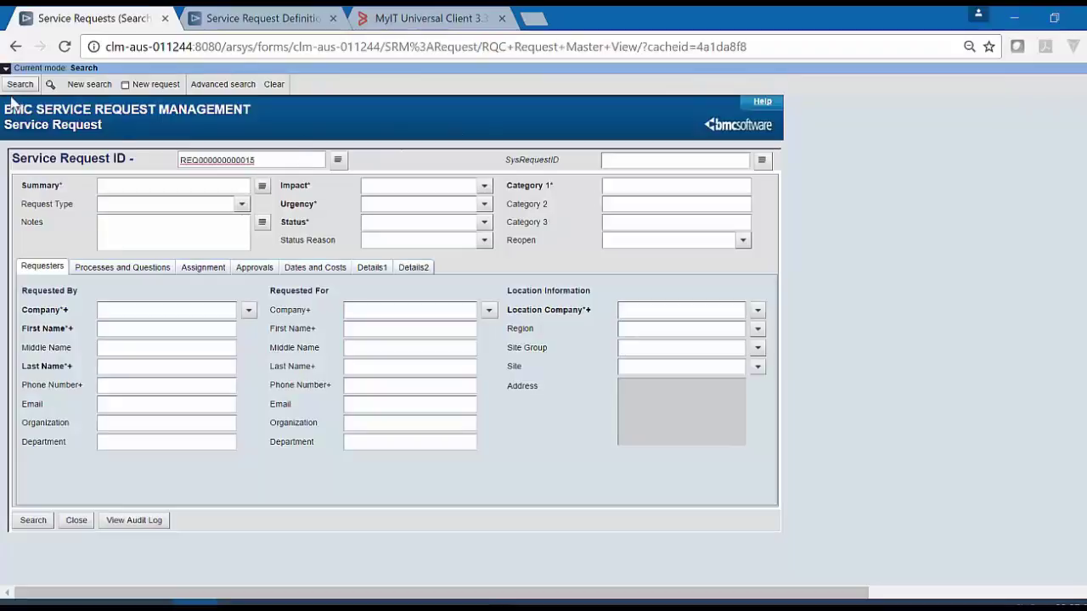
left_click(19, 85)
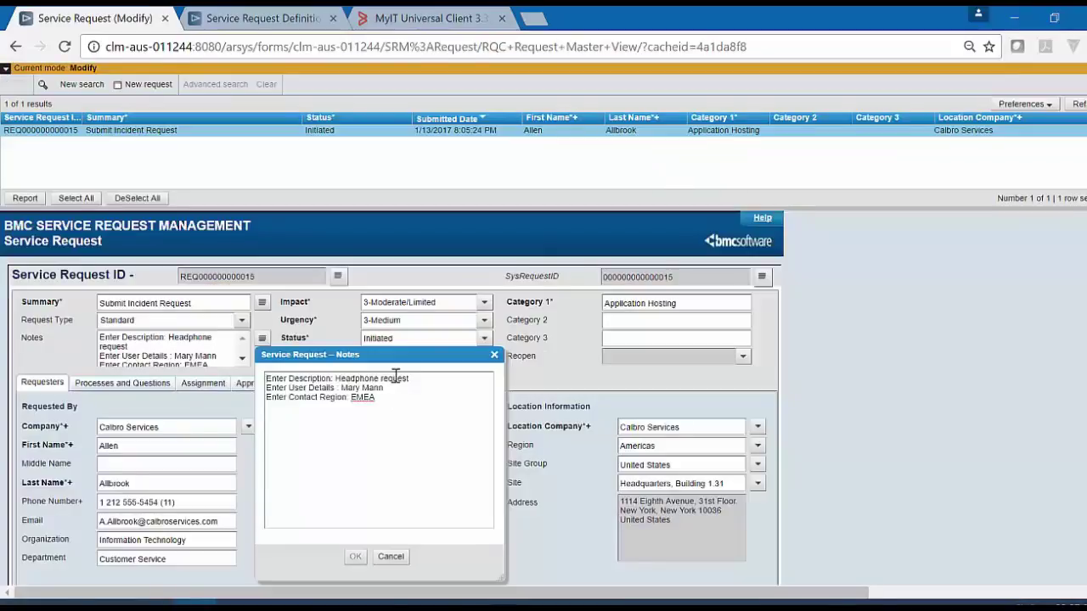
left_click_drag(386, 405, 266, 378)
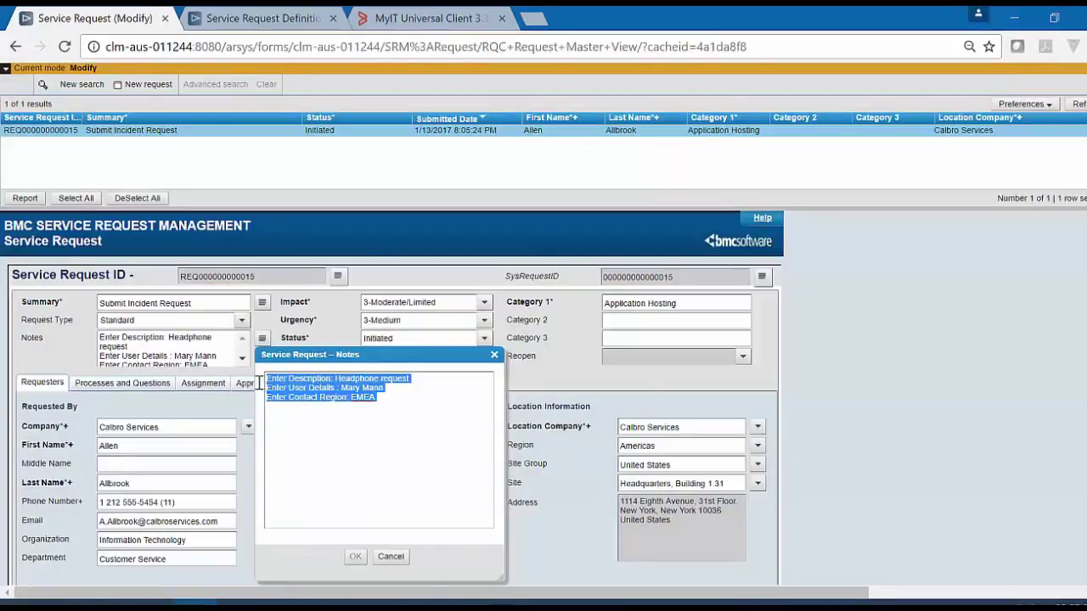
left_click(359, 397)
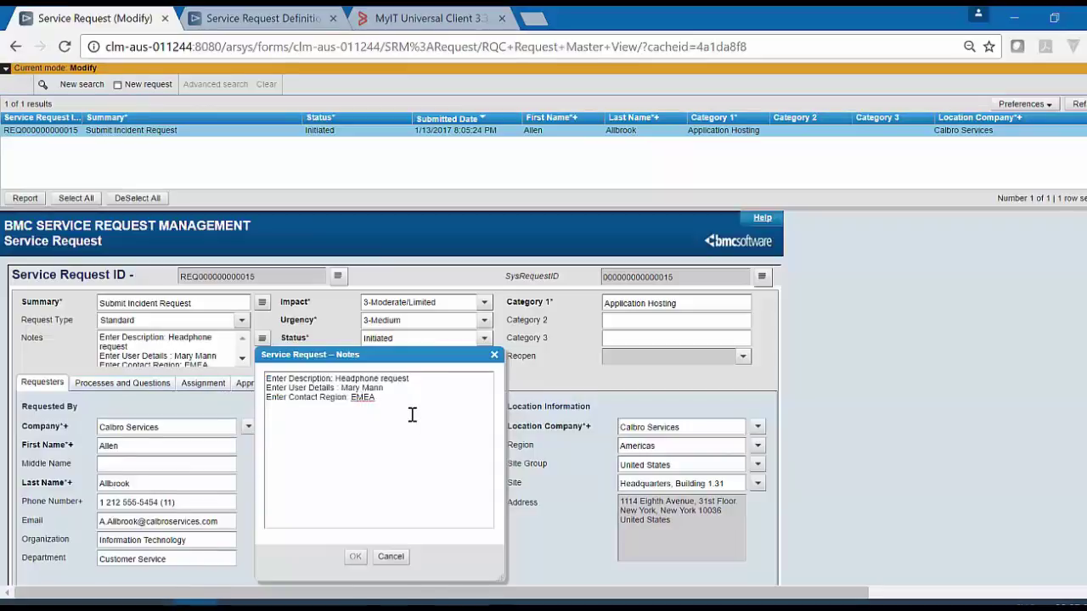